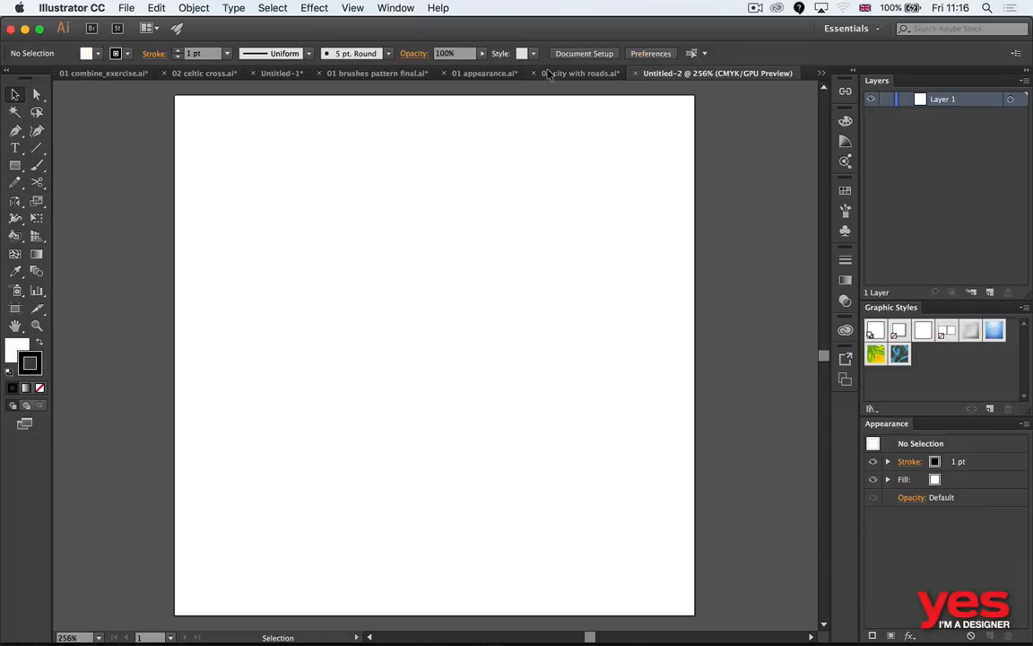
Step: Draw a wide ellipse about 60 mm wide and 47 mm high in the upper middle of the artboard
key(l)
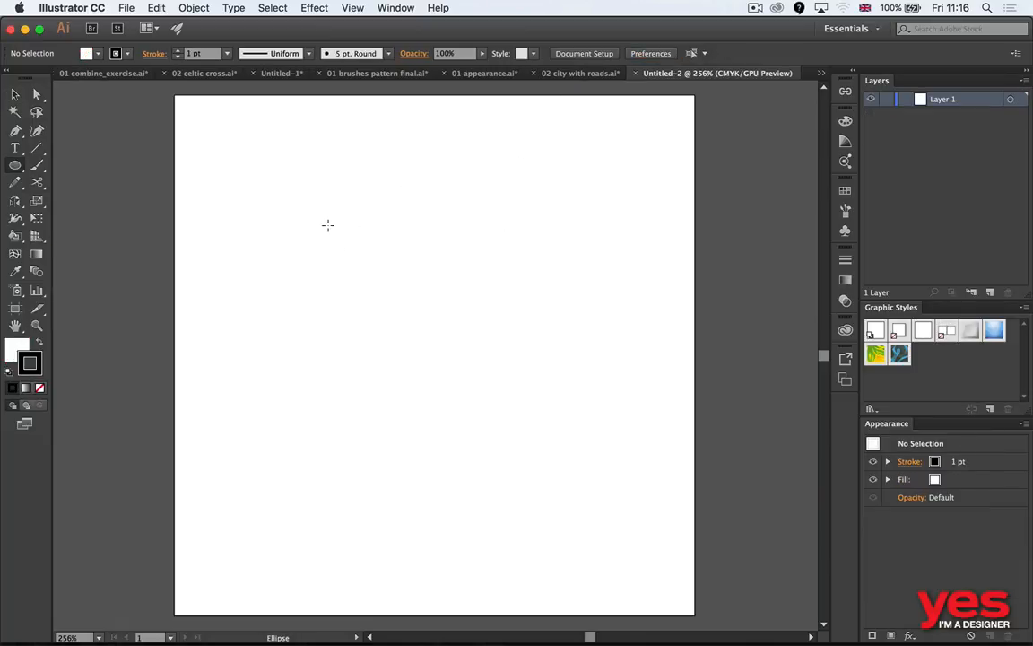
mouse_move(331, 216)
mouse_down()
mouse_move(597, 445)
mouse_move(533, 408)
mouse_move(554, 433)
mouse_move(591, 439)
mouse_up()
Step: Shift the ellipse's two side anchor points straight down together so the head shape becomes fuller toward its base
key(a)
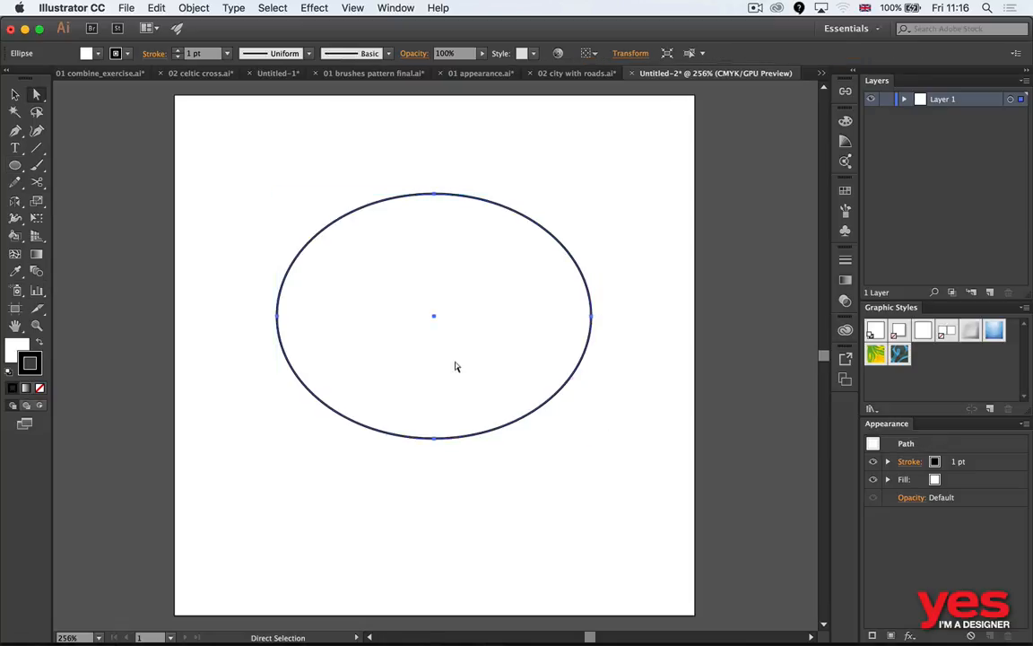
drag(222, 296, 632, 324)
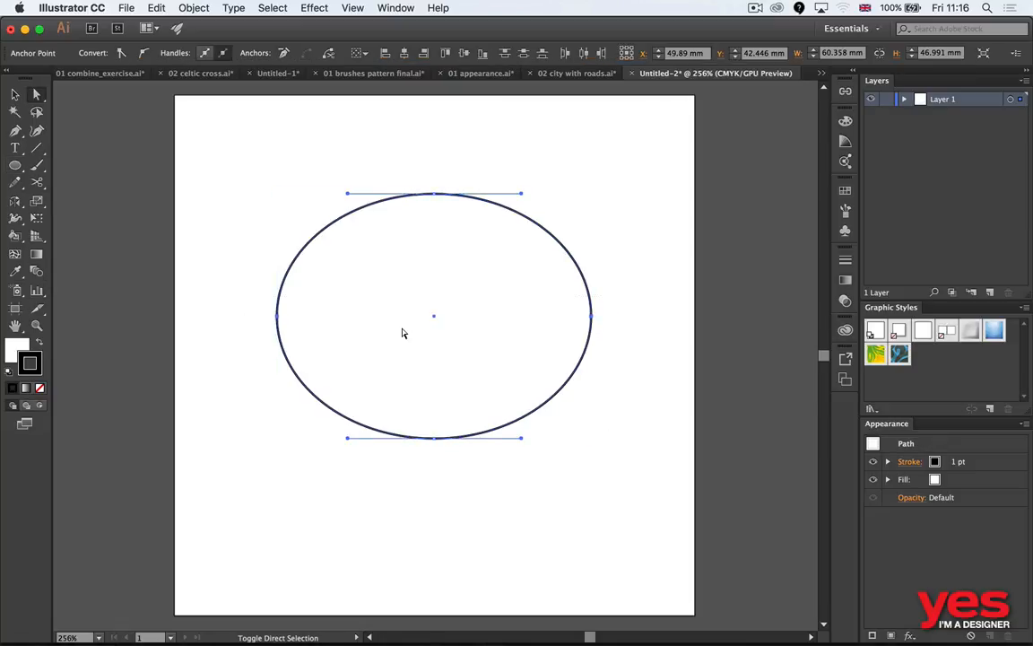
key(shift+Down)
key(shift+Down)
key(shift+Down)
key(shift+Up)
key(shift+Up)
key(shift+Up)
key(shift+Down)
key(shift+Down)
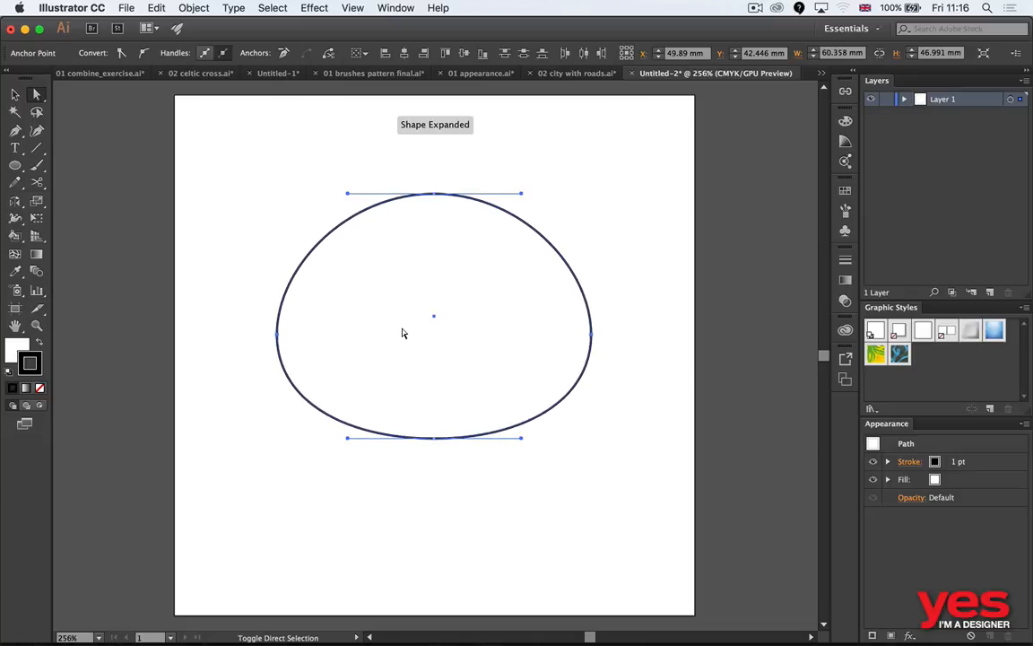
key(shift+Up)
key(shift+Up)
key(shift+Up)
key(shift+Down)
key(shift+Down)
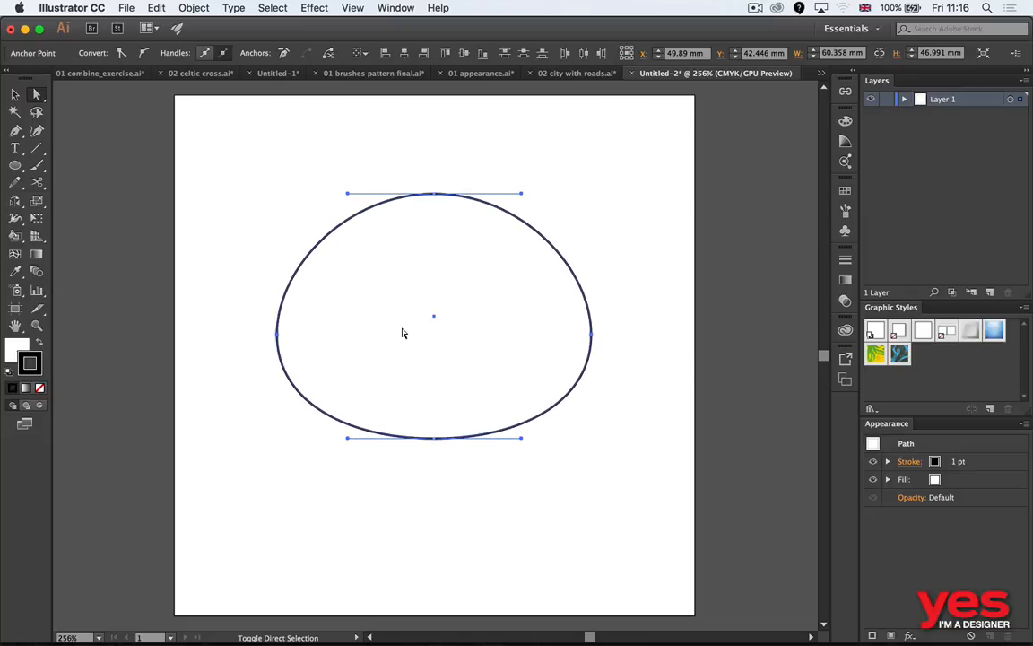
key(Down)
key(Down)
key(Down)
key(Down)
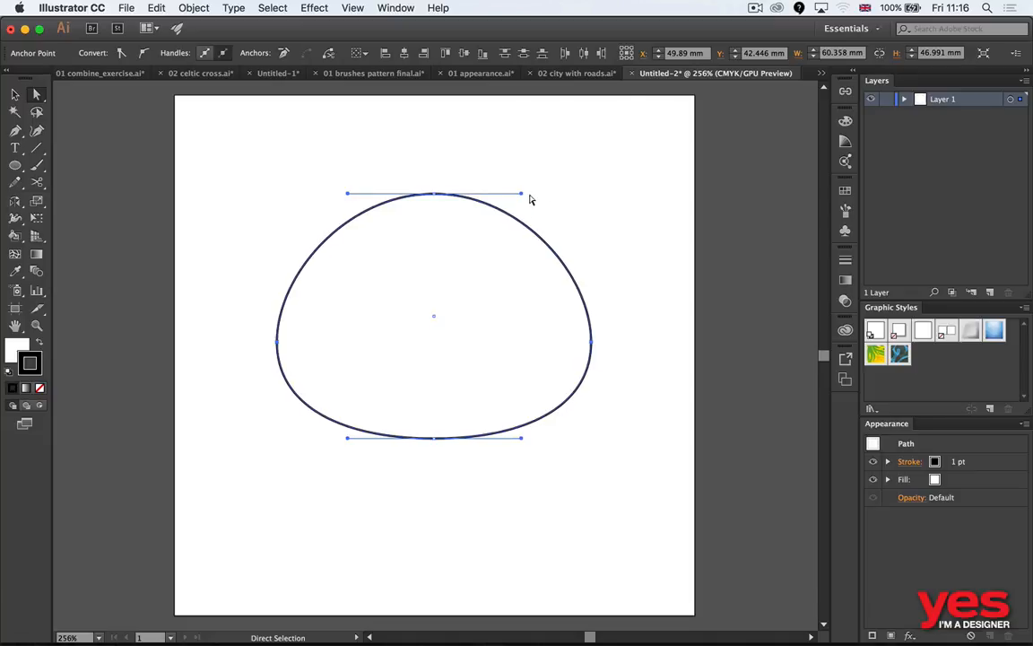
Step: Lengthen both direction handles of the head shape's top anchor point outward to broaden its upper curve
click(434, 194)
drag(522, 194, 556, 198)
click(434, 194)
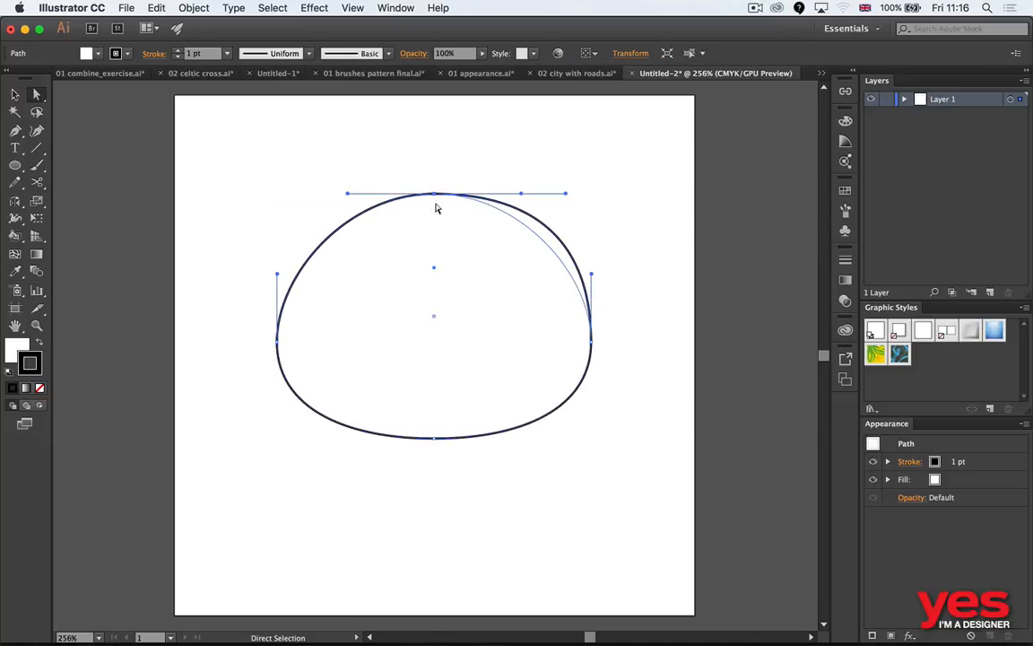
click(350, 197)
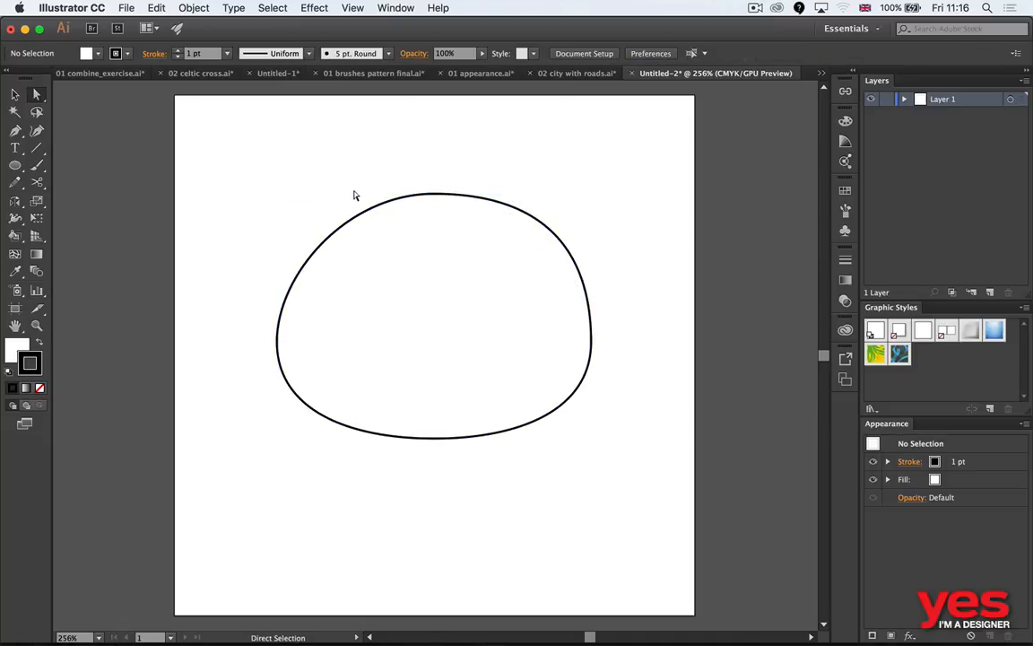
click(434, 194)
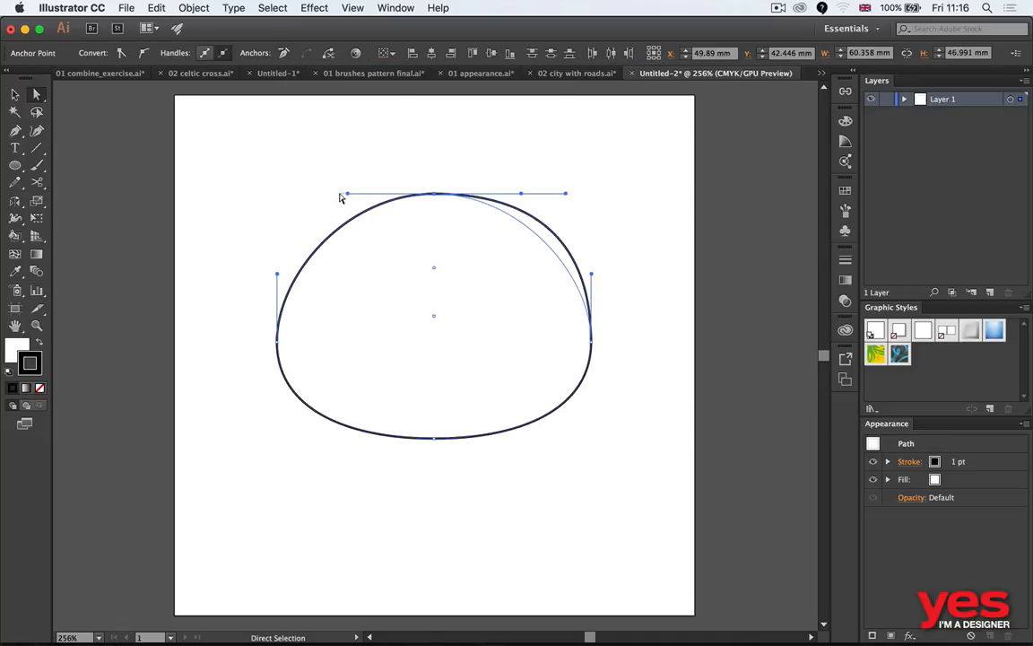
click(426, 167)
click(434, 194)
drag(348, 196, 320, 200)
click(588, 172)
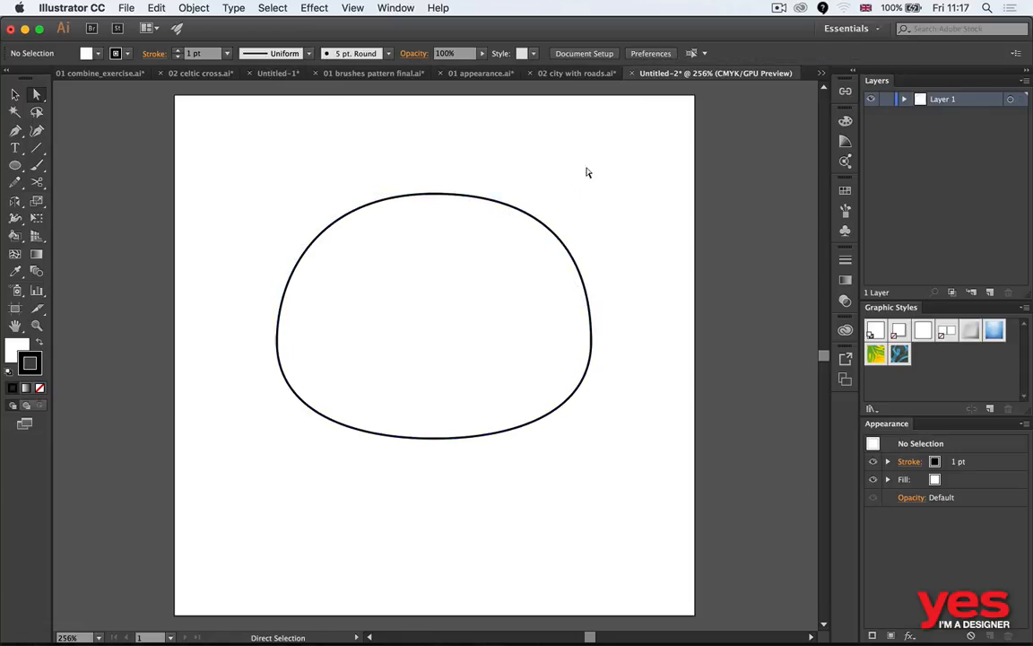
Step: Switch to Adobe Bridge to view the finished panda illustration full screen, then return to the Illustrator drawing
key(v)
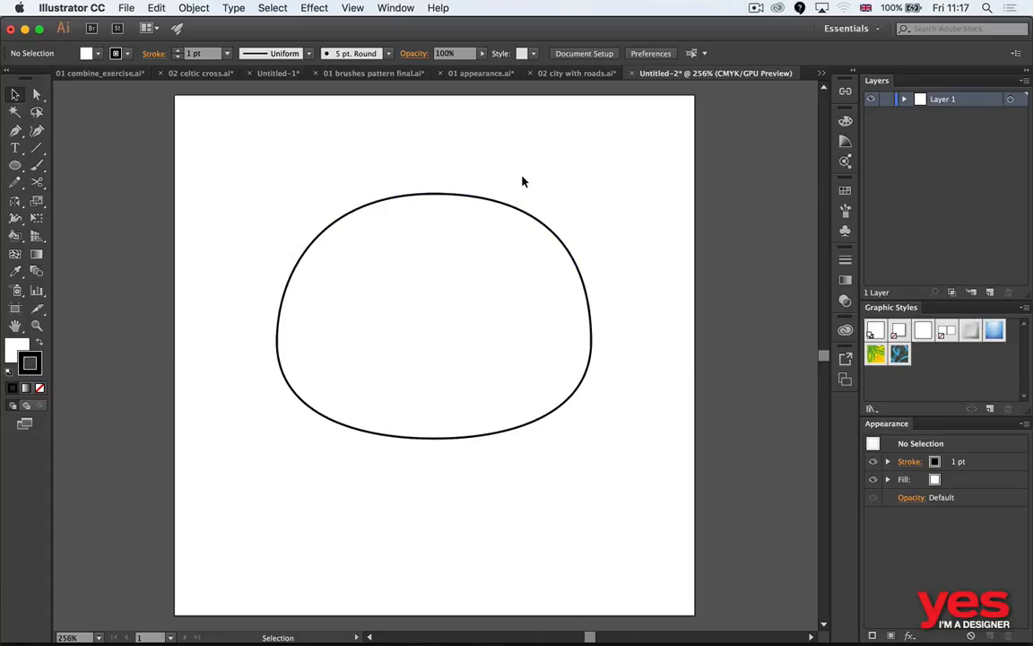
key(super+Tab)
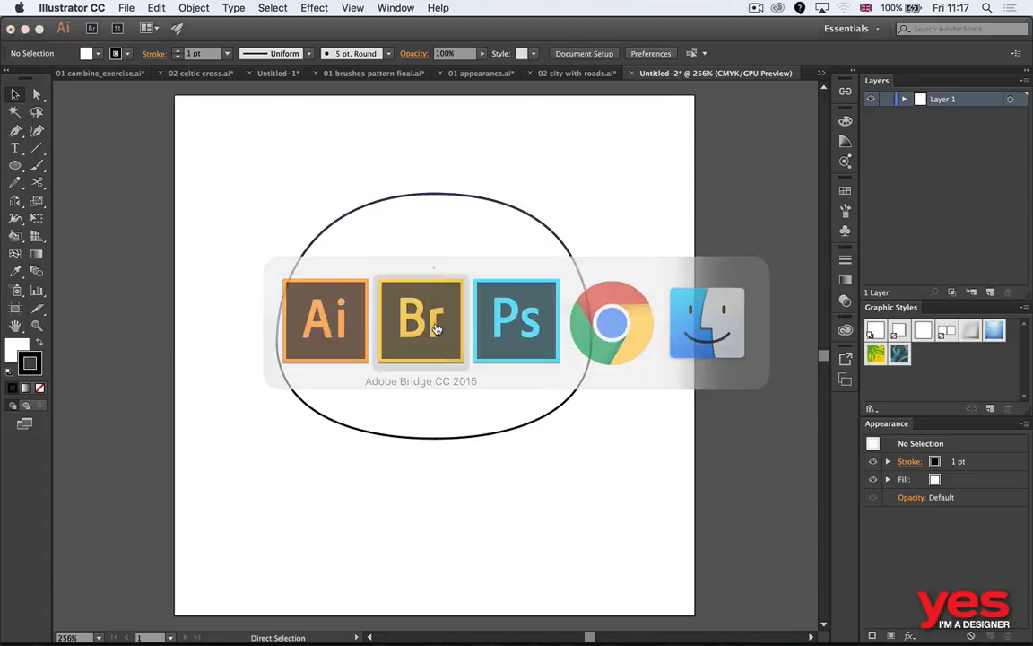
key(space)
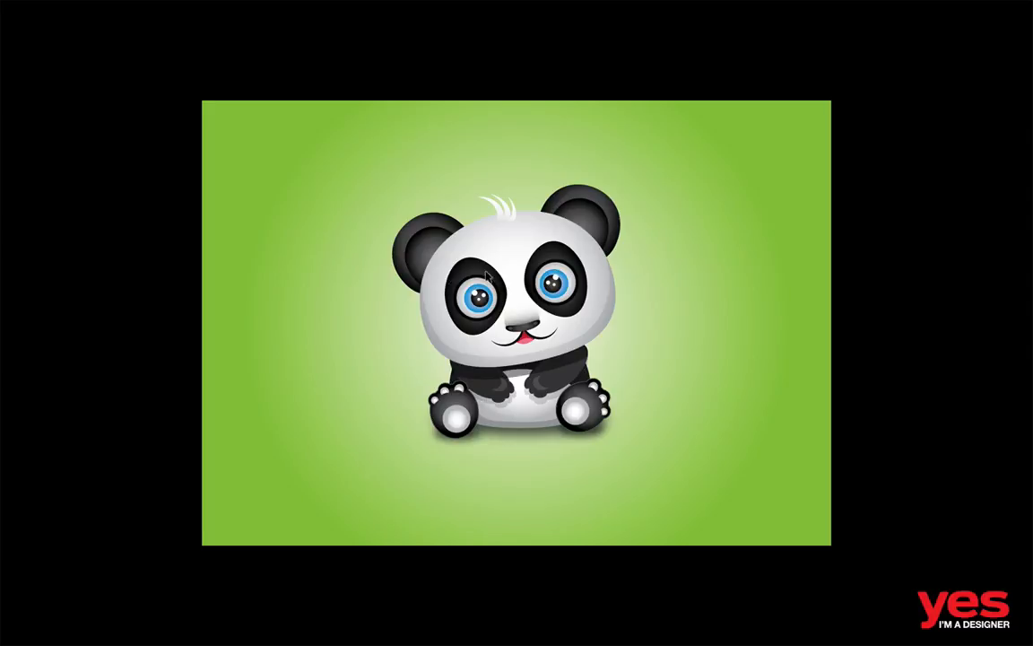
key(super+Tab)
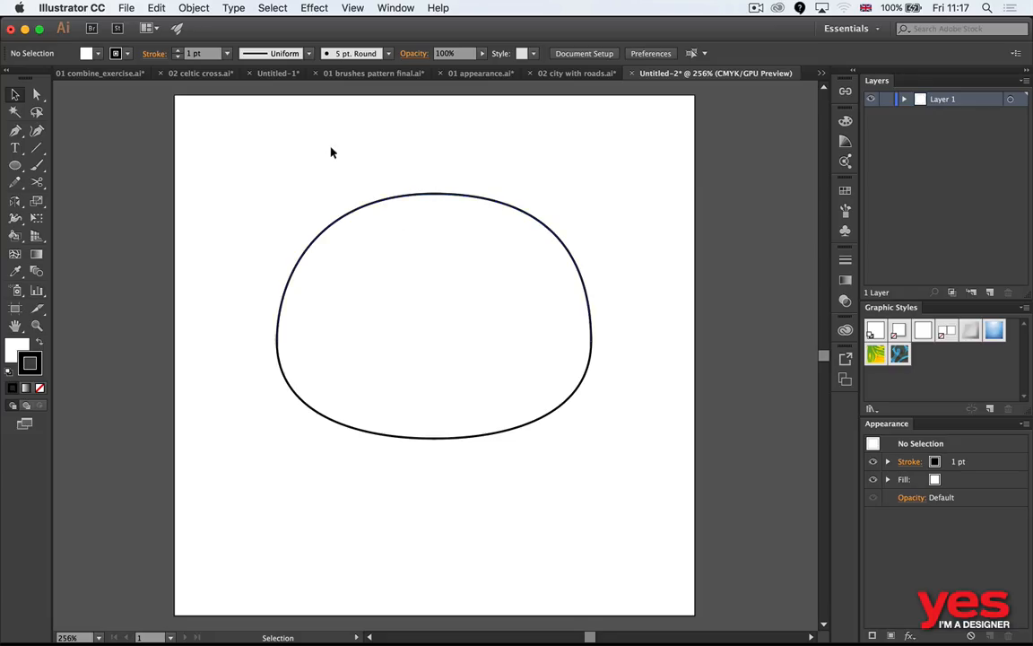
Step: Draw an ear over the head's upper-left edge from a circle about 26.5 mm across with a smaller circle inside it
key(l)
drag(277, 164, 397, 282)
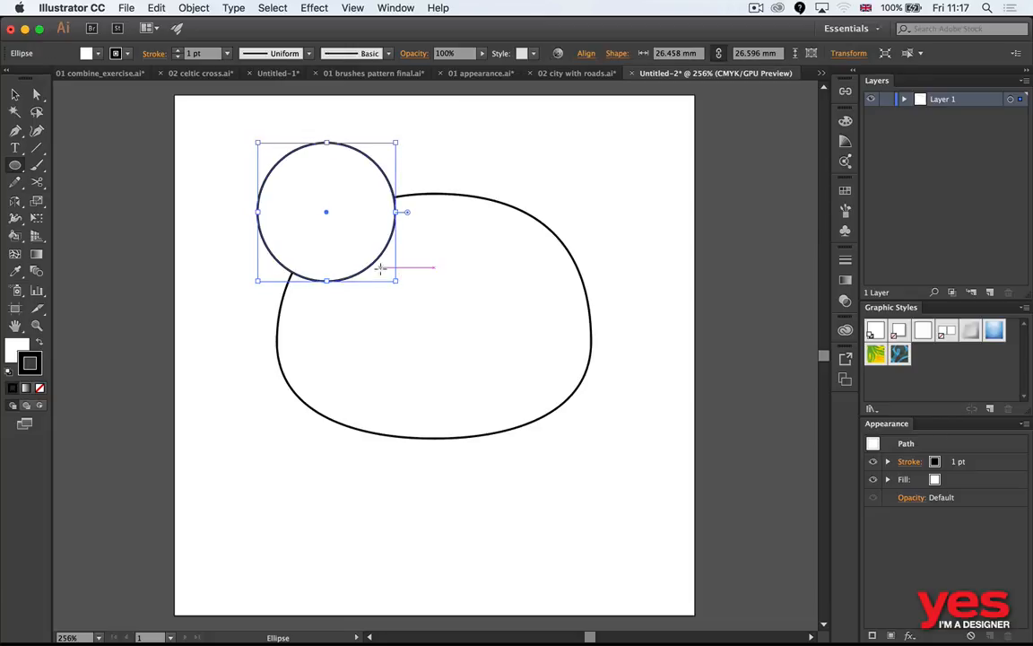
key(v)
key(l)
drag(284, 169, 374, 261)
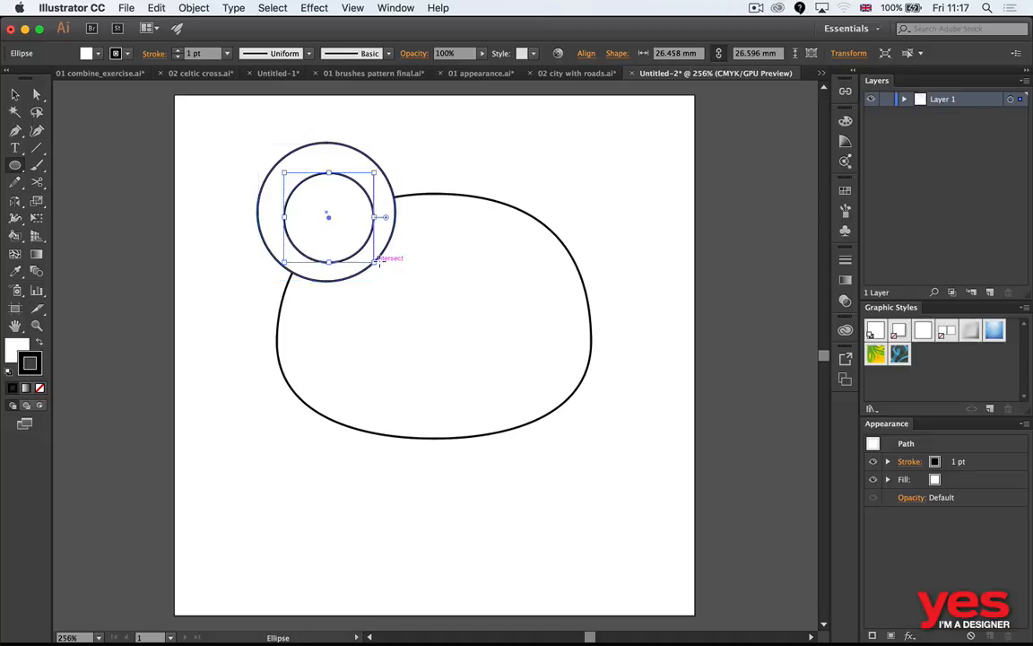
key(v)
click(480, 173)
Step: Swap the head shape's fill and stroke colors so it is filled black, and set its stroke to none
click(486, 287)
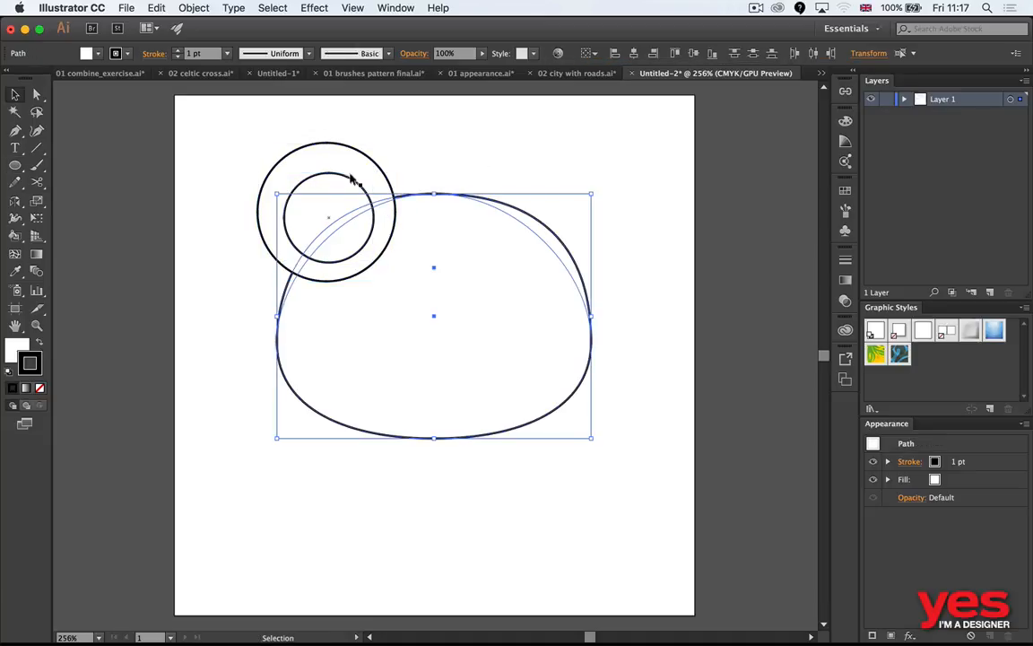
mouse_move(380, 118)
mouse_down()
mouse_move(346, 175)
mouse_move(416, 152)
mouse_up()
click(410, 247)
key(shift+x)
click(115, 53)
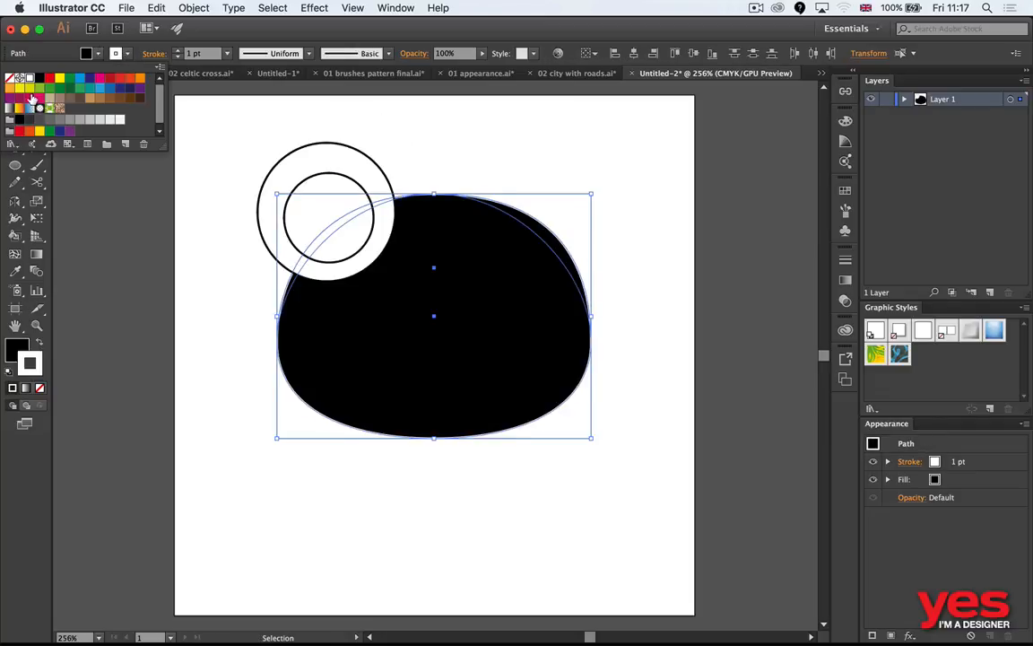
click(9, 78)
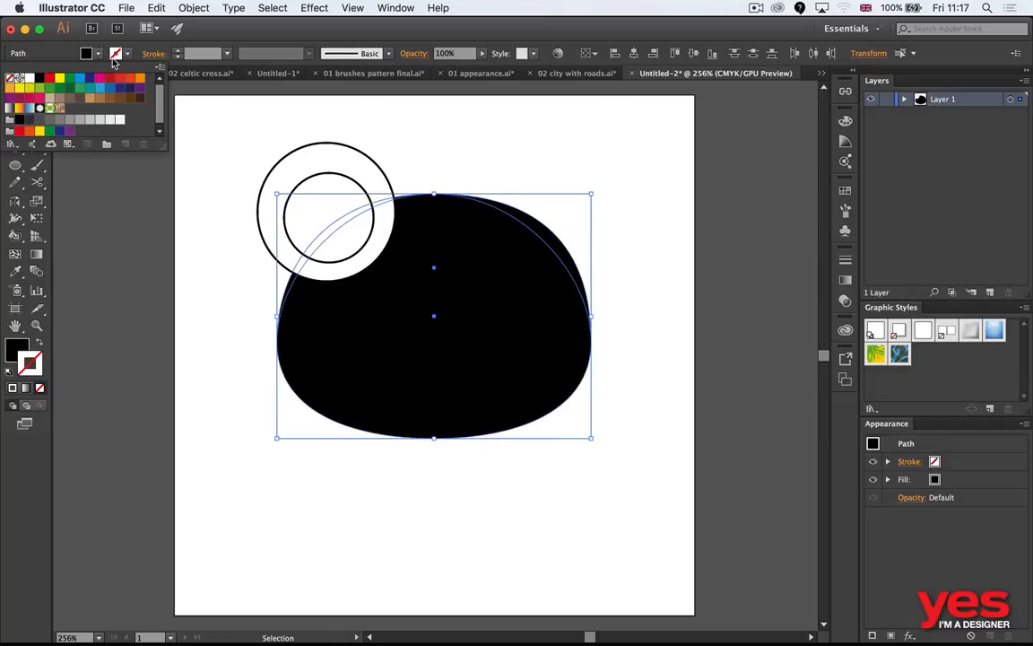
Step: Fill the head shape with the white-to-black gradient and change the gradient type to Radial
click(843, 283)
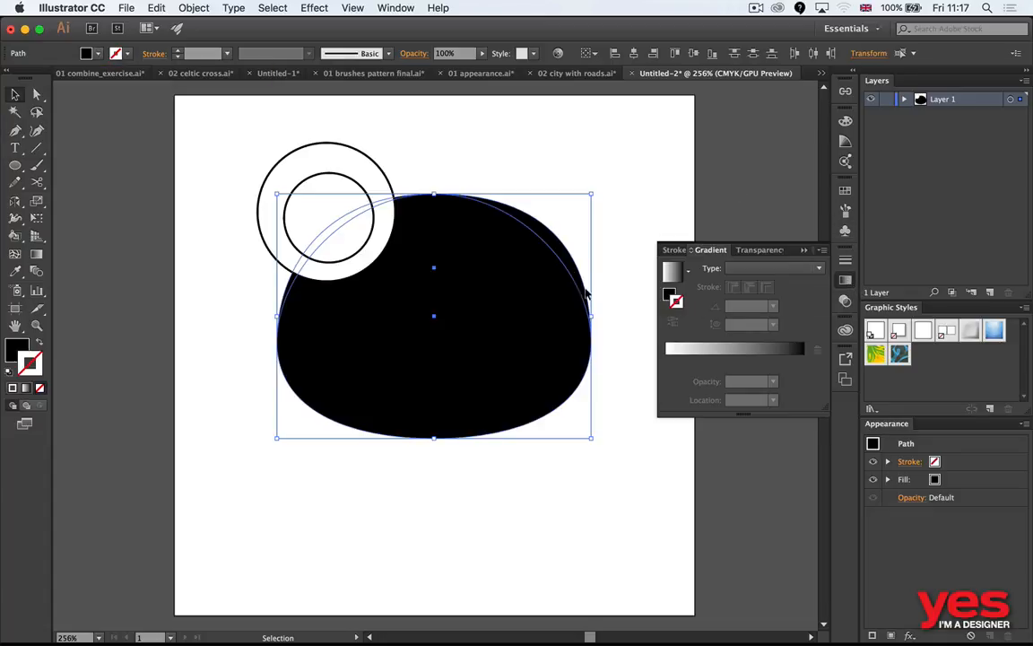
click(715, 350)
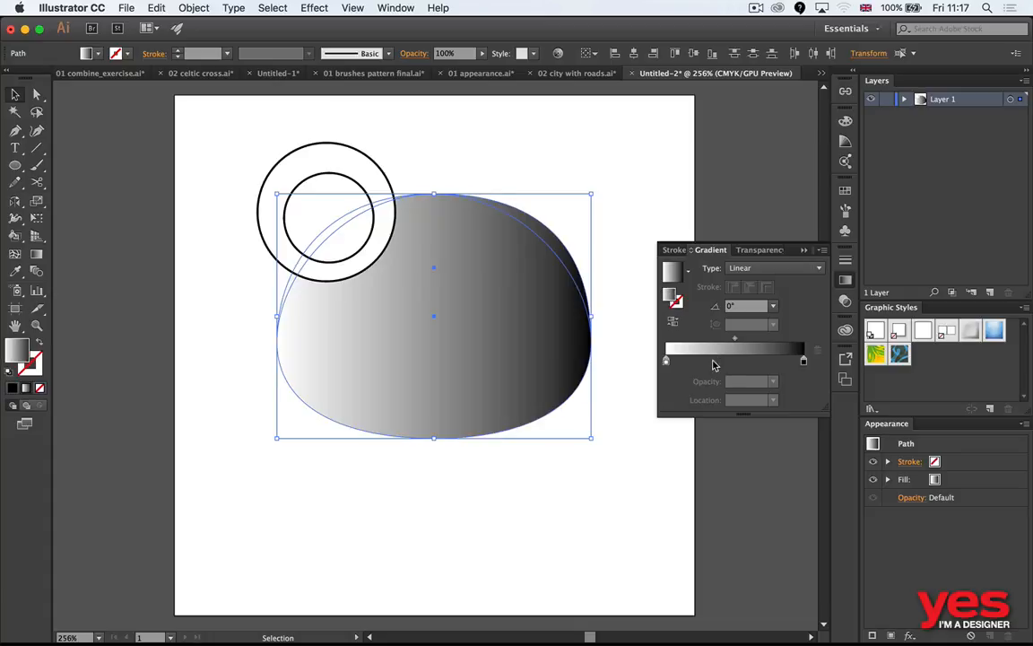
click(763, 269)
click(753, 297)
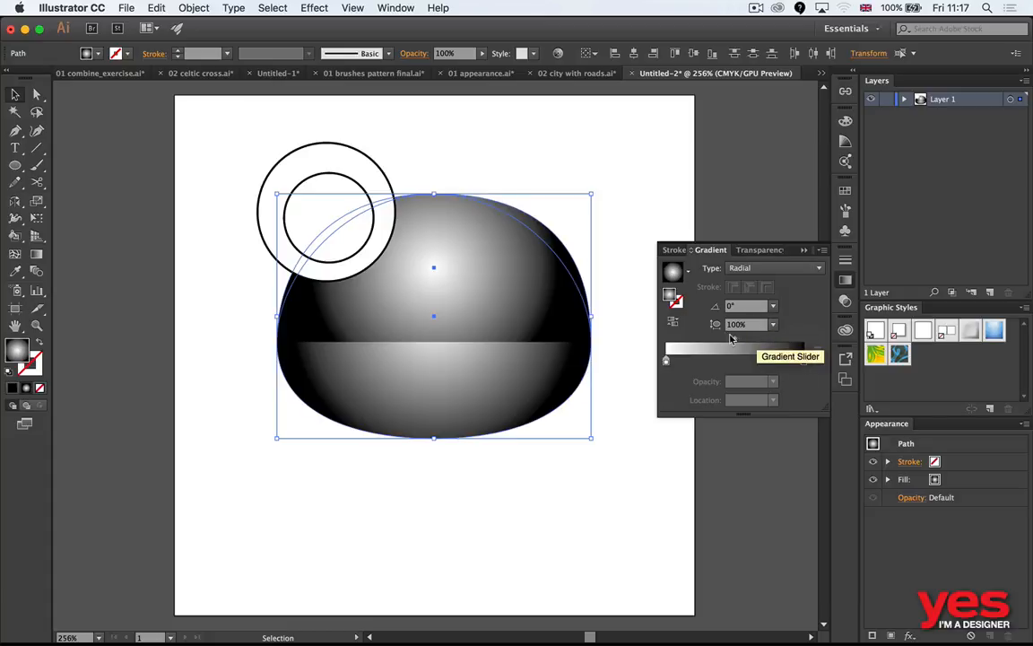
Step: Adjust the midpoint of the head's radial gradient, ending at a location of about 44%
drag(731, 338, 769, 338)
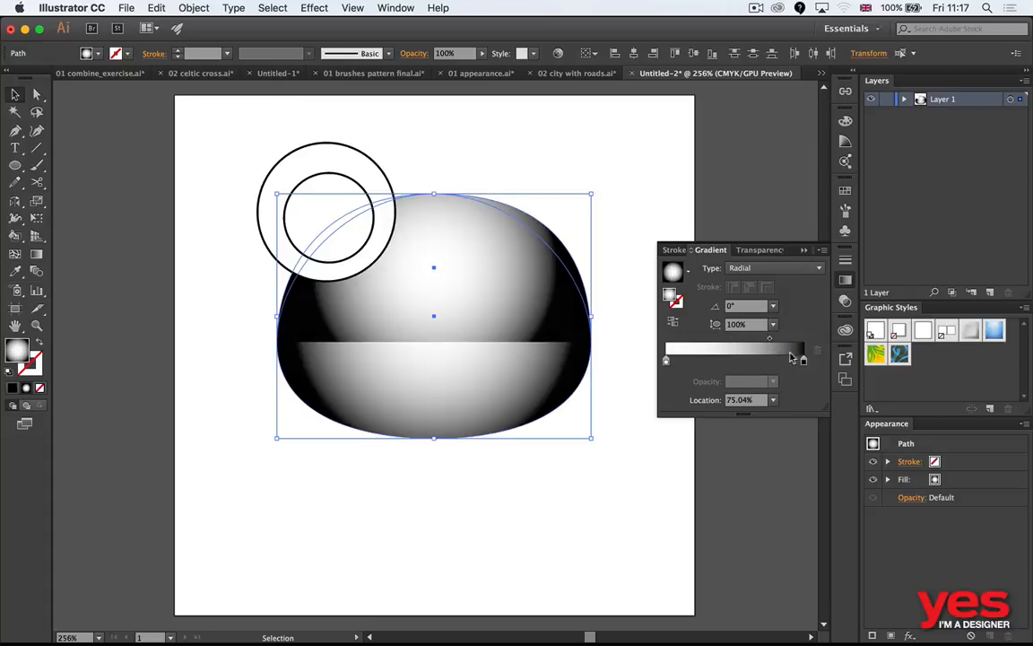
click(613, 379)
click(461, 287)
key(super+plus)
key(super+plus)
key(super+plus)
key(super+minus)
key(super+minus)
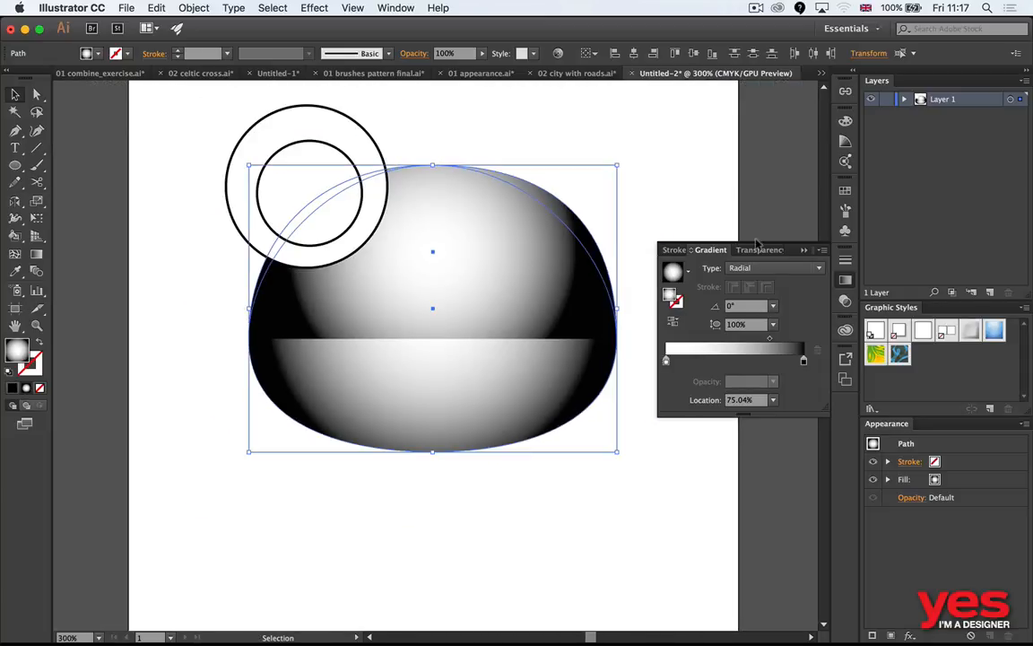
drag(770, 341, 727, 339)
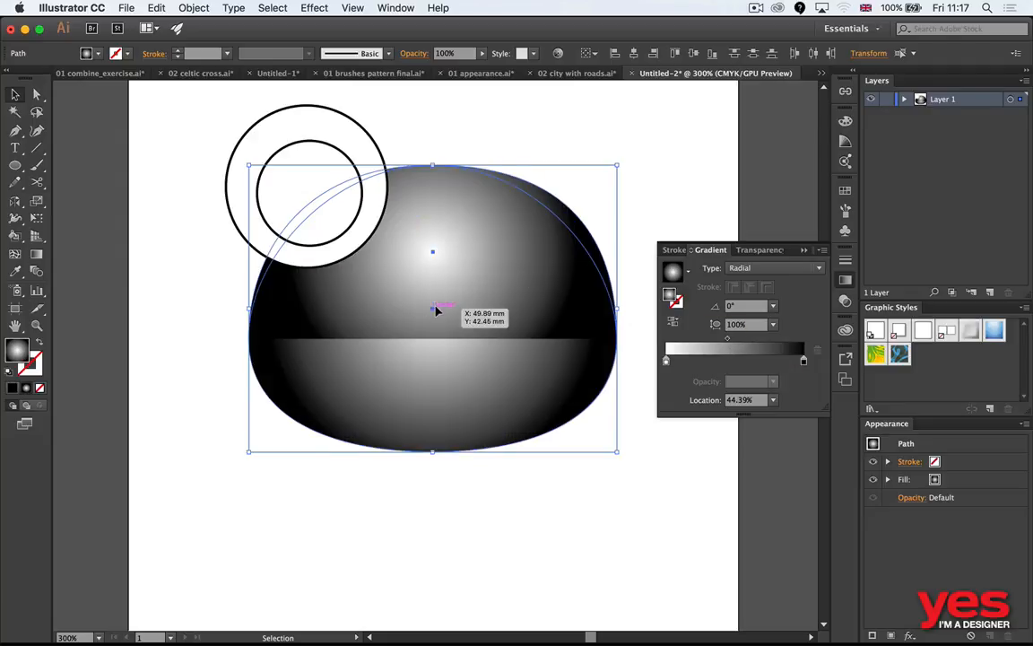
Step: Delete the front one of the two stacked head shapes, leaving the ear circles in place
key(g)
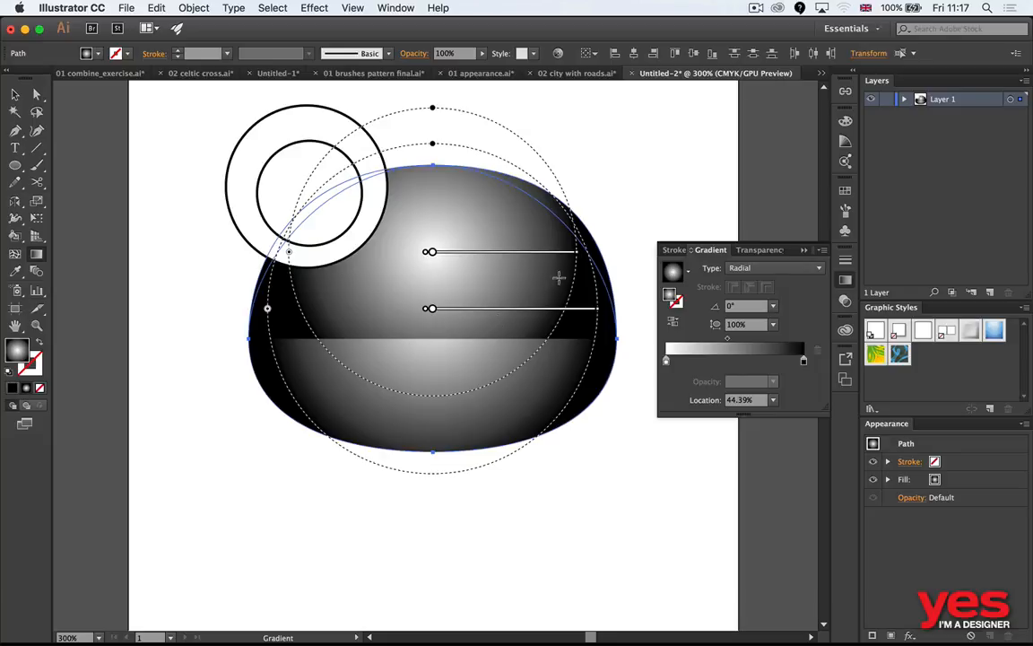
key(v)
click(638, 185)
click(491, 263)
key(Delete)
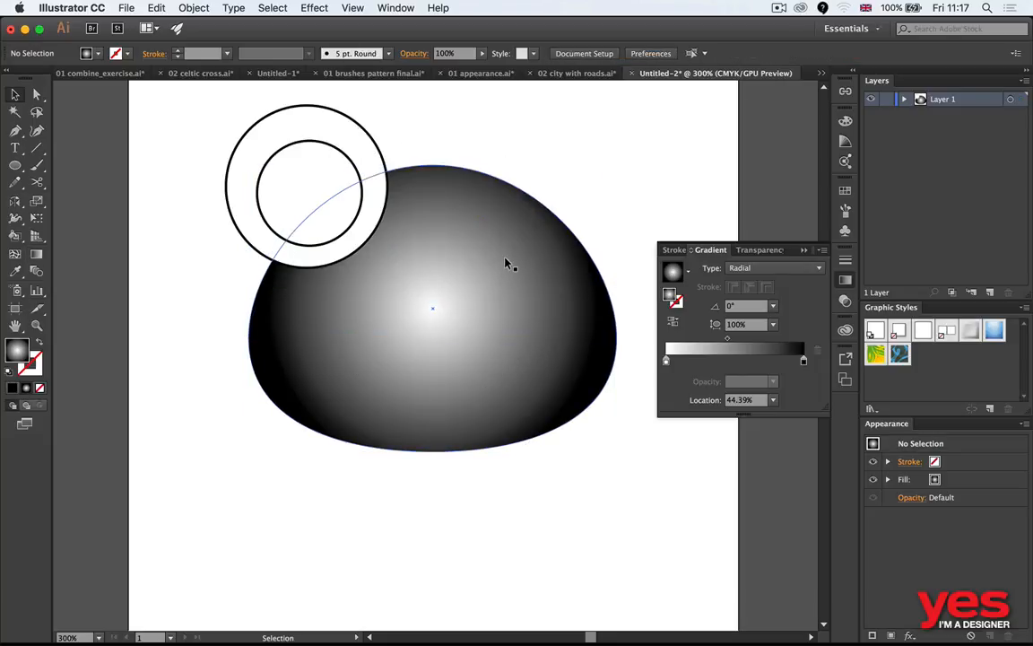
Step: Change the dark stop of the head's radial gradient to about 34.5% black and move the gradient midpoint to about 74%
click(551, 328)
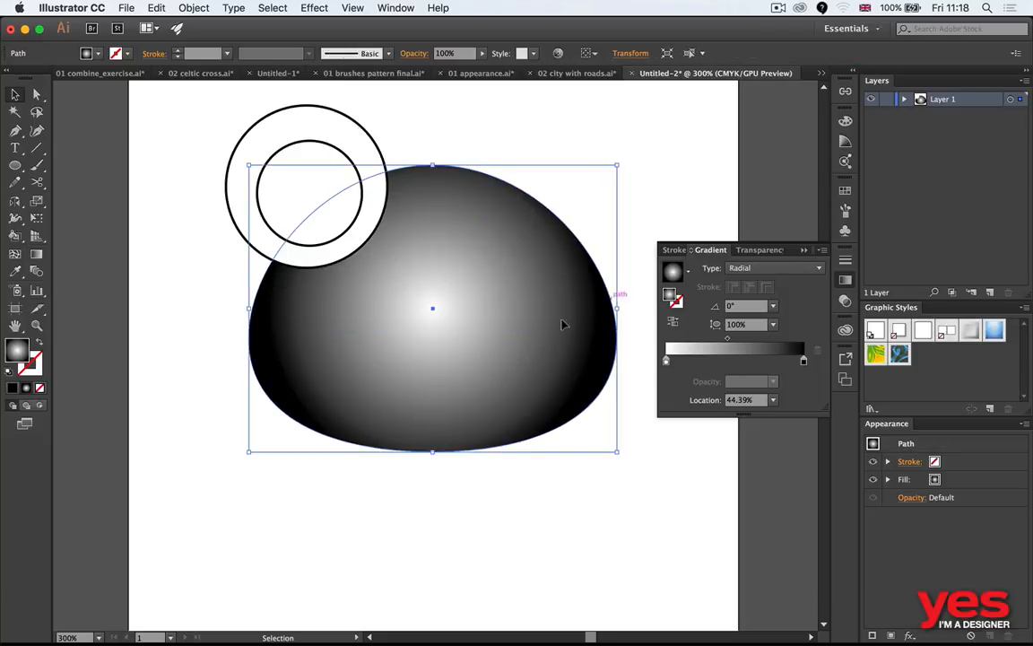
double_click(804, 362)
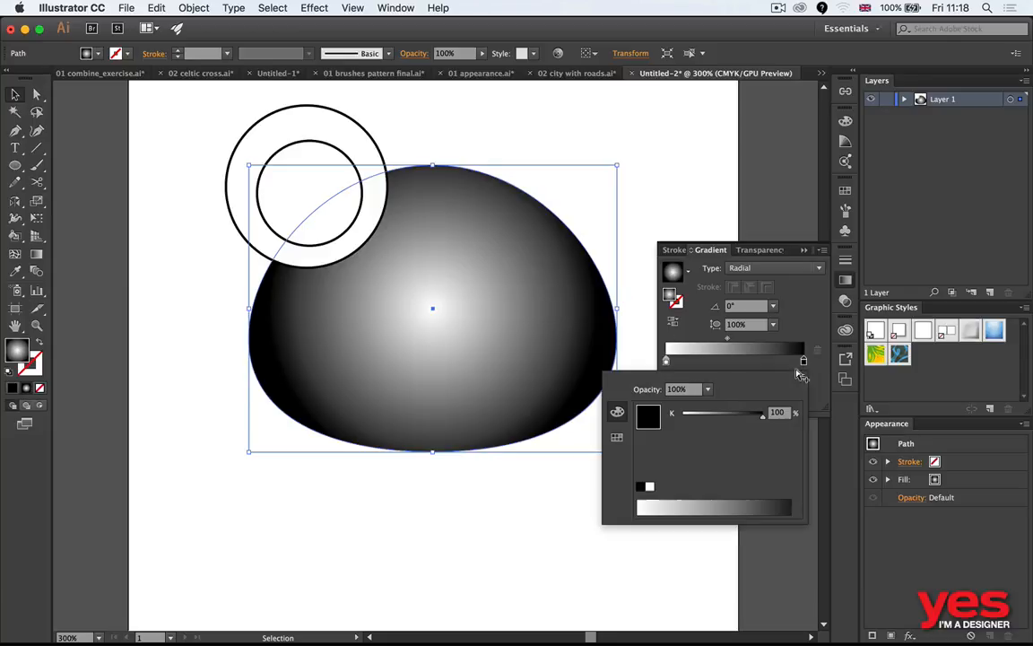
click(685, 504)
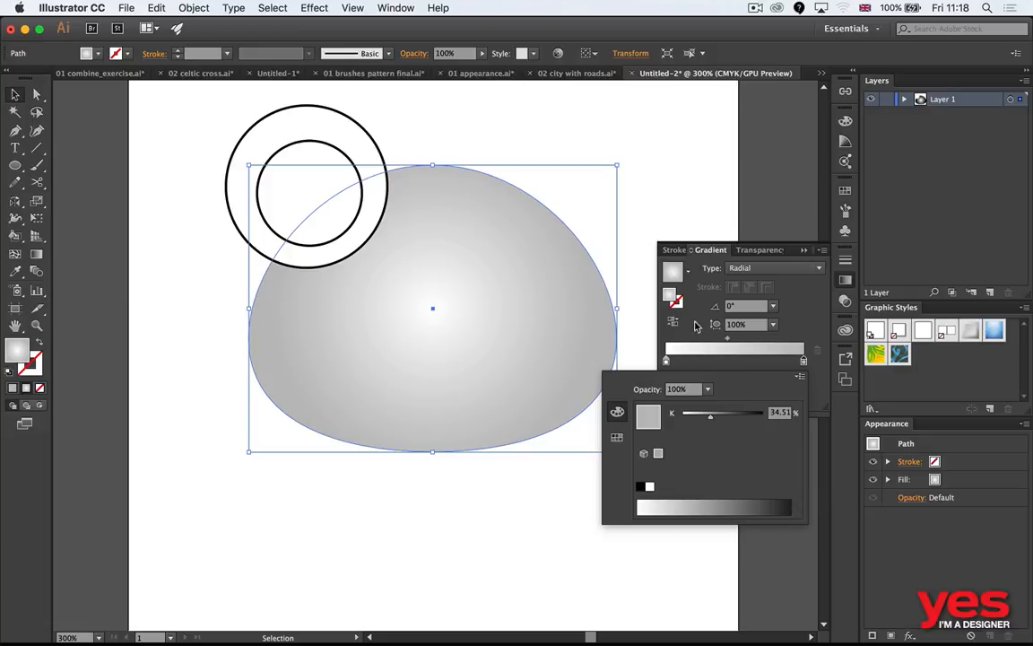
click(740, 349)
drag(728, 342, 760, 350)
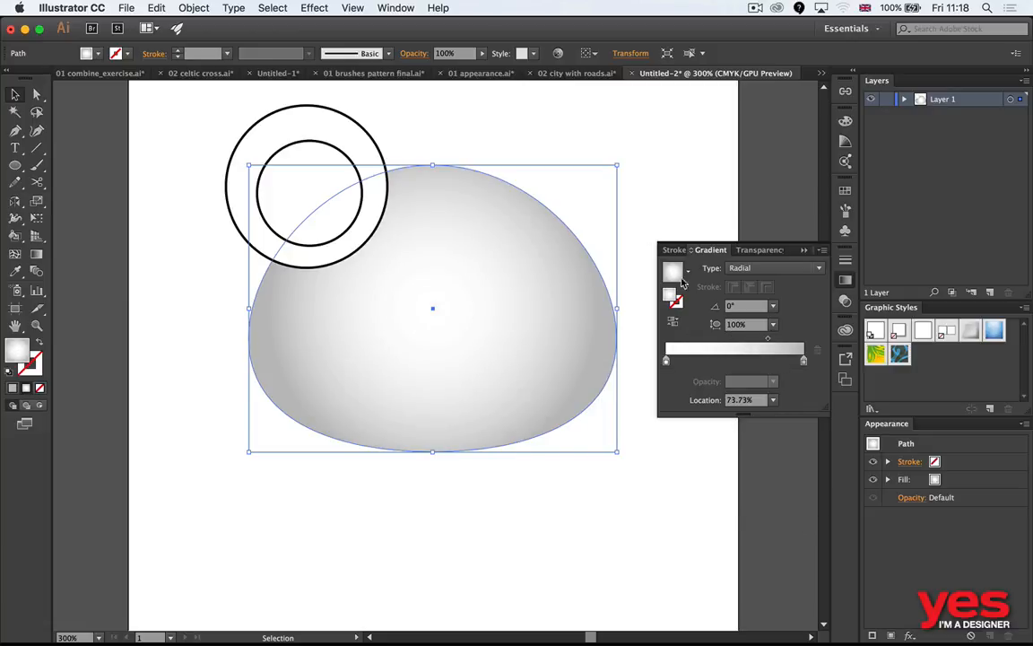
click(698, 185)
click(846, 280)
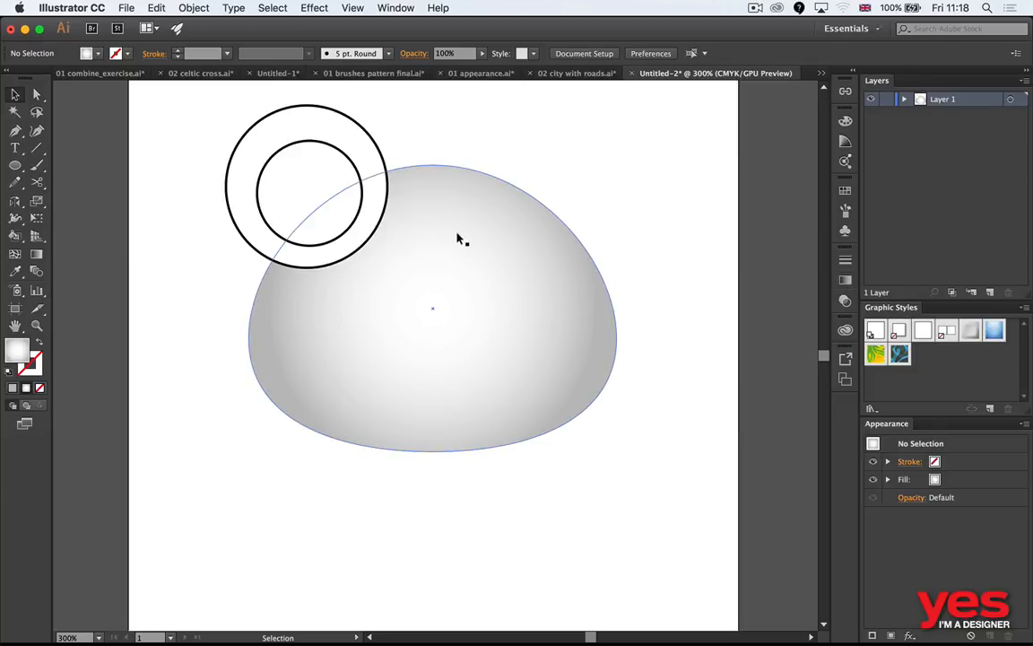
Step: Send both ear circles together to the back, behind the head shape
drag(623, 169, 664, 206)
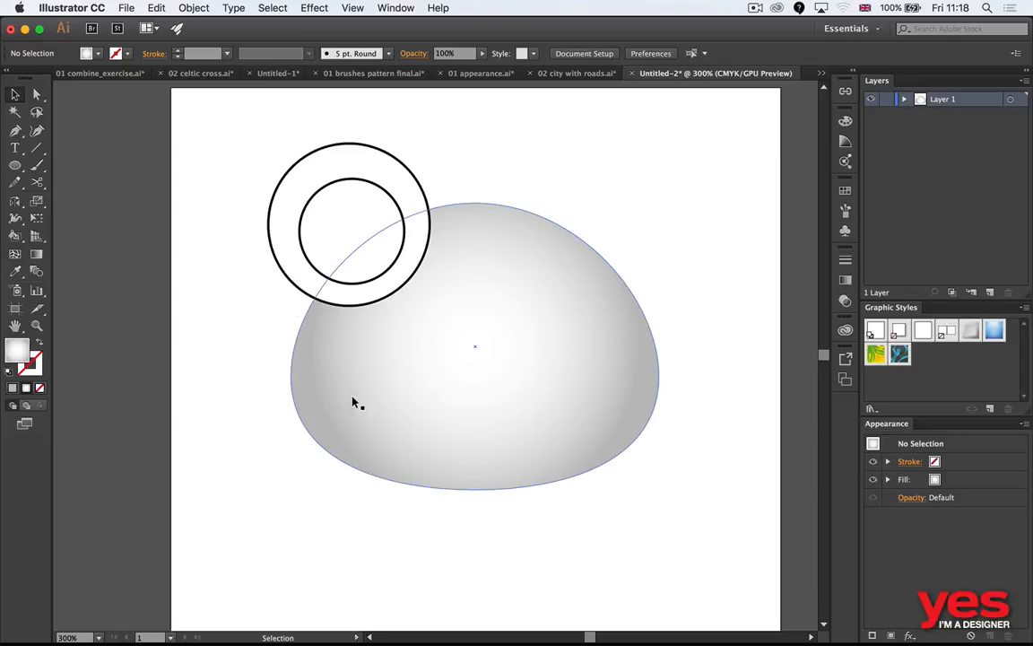
click(289, 175)
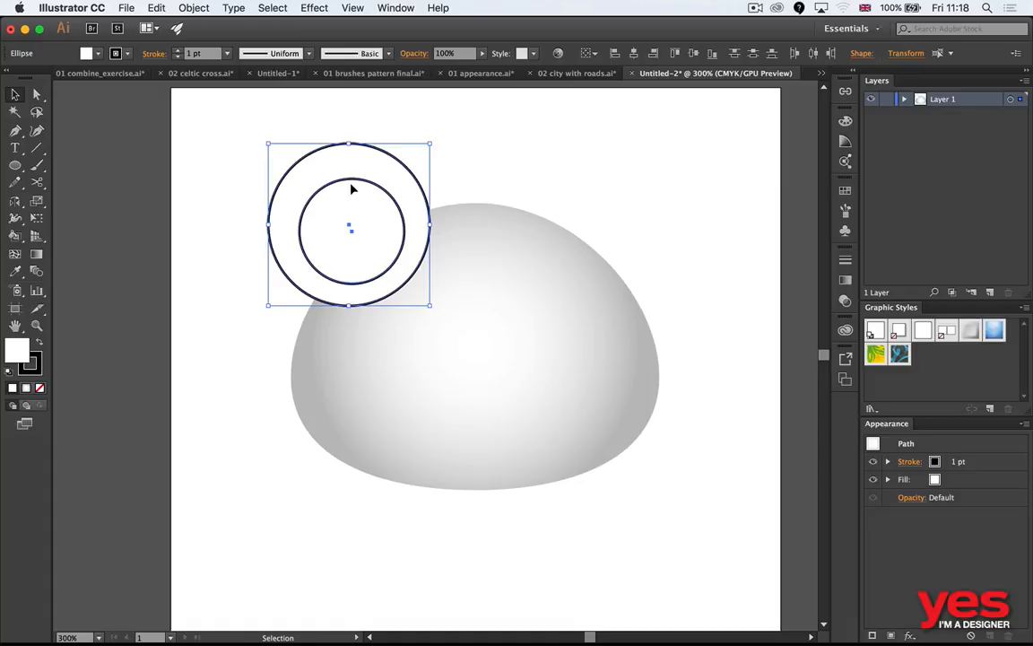
key(super+shift+bracketleft)
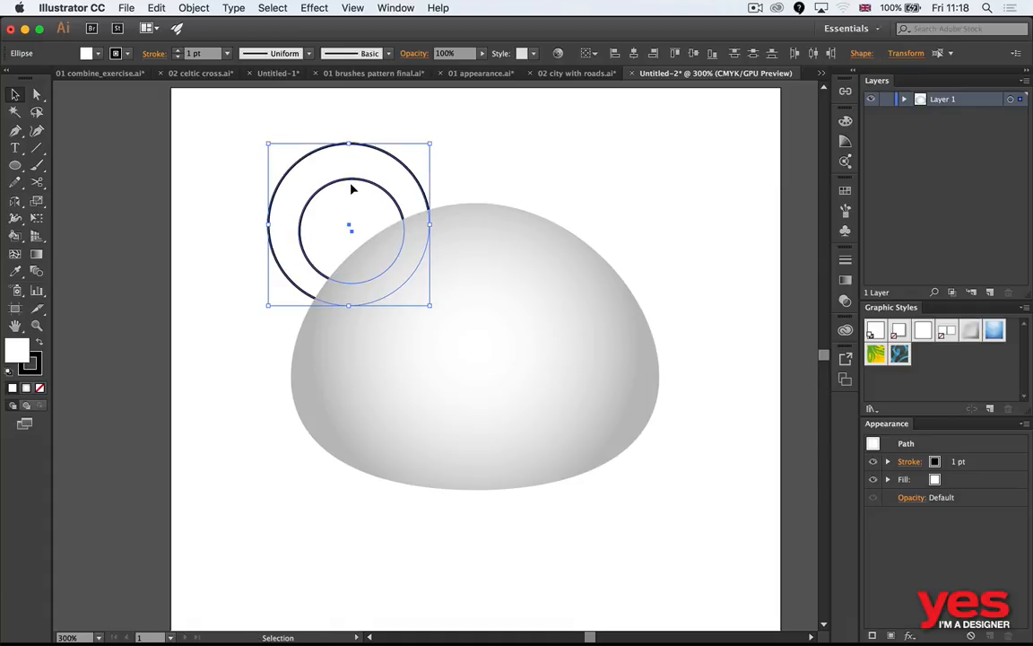
Step: Select only the outer ear circle and copy the head's gradient appearance onto it with the Eyedropper
click(433, 134)
click(411, 166)
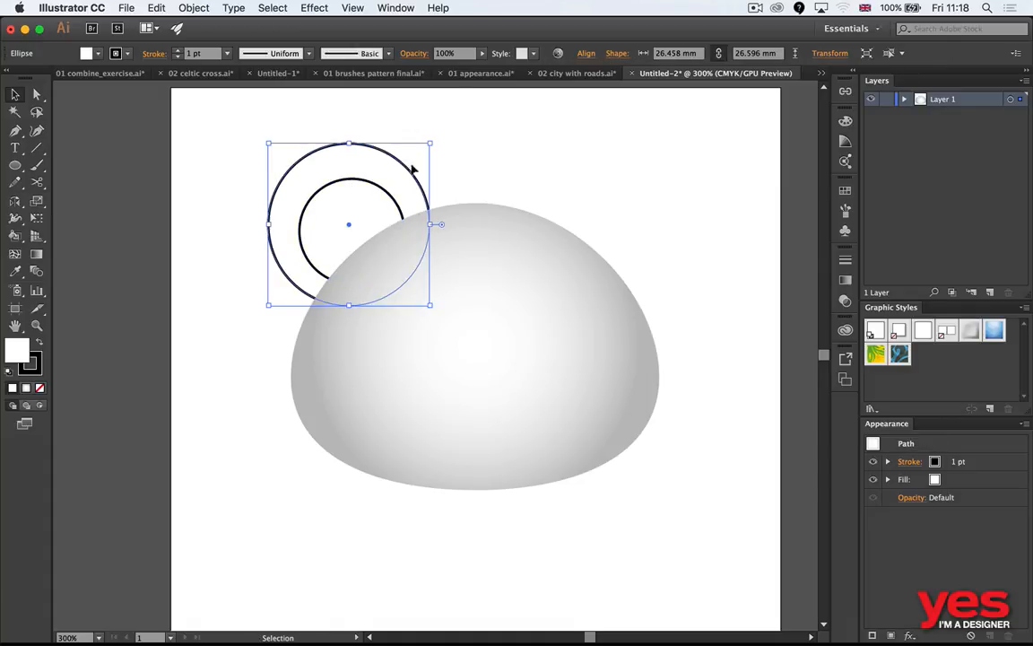
shift+click(492, 269)
key(i)
click(536, 256)
key(v)
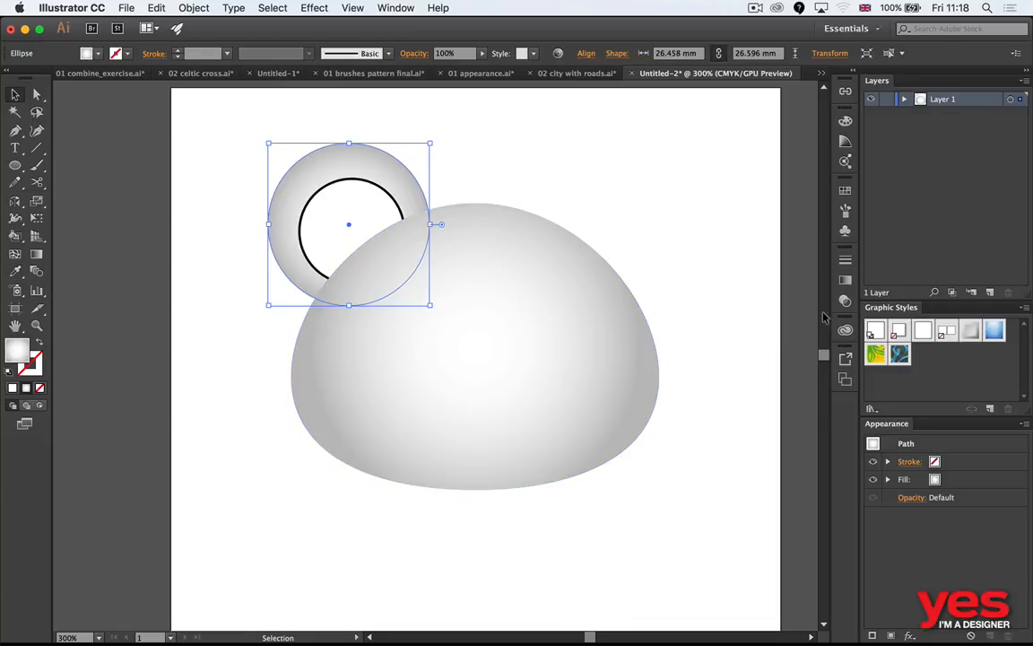
Step: Set the outer ear circle's radial gradient to 79% black at the inner stop and 100% black at the outer stop
click(843, 281)
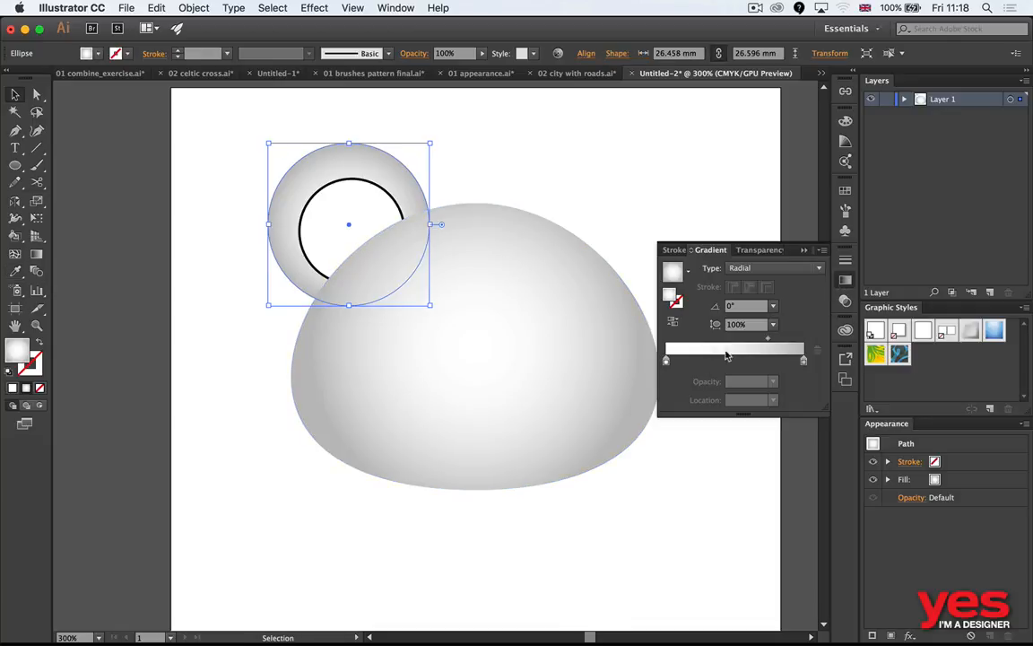
double_click(666, 359)
drag(726, 417, 743, 422)
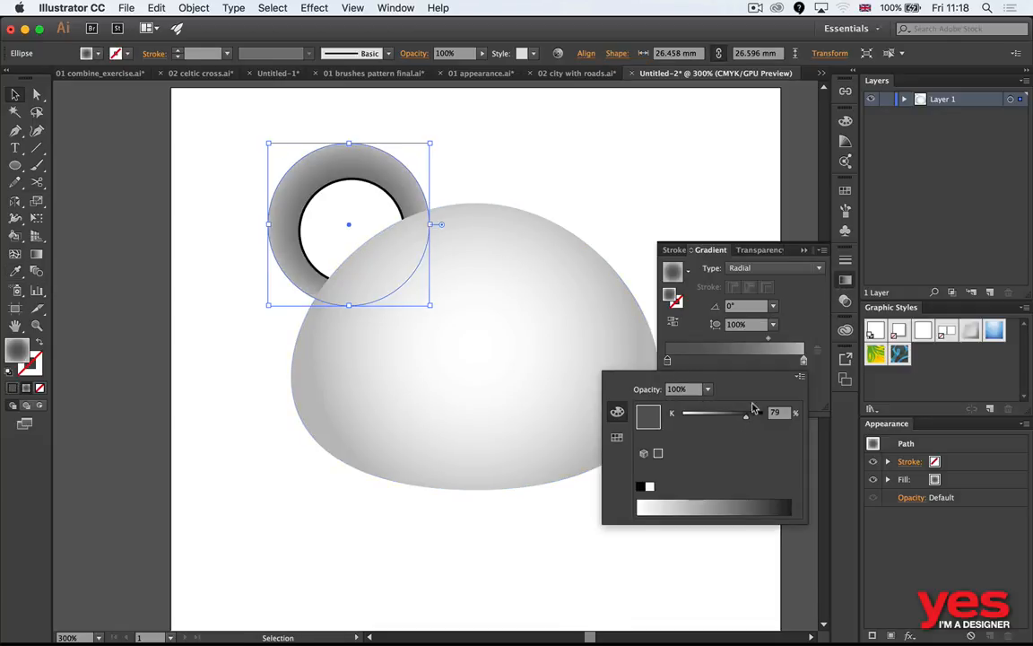
double_click(803, 362)
click(755, 416)
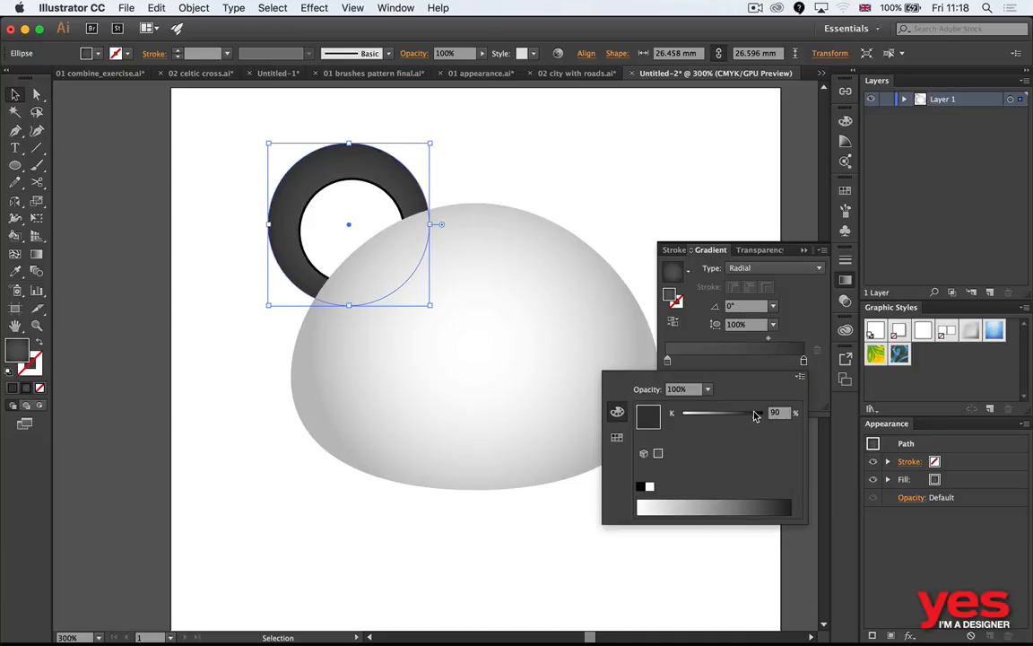
drag(758, 417, 759, 421)
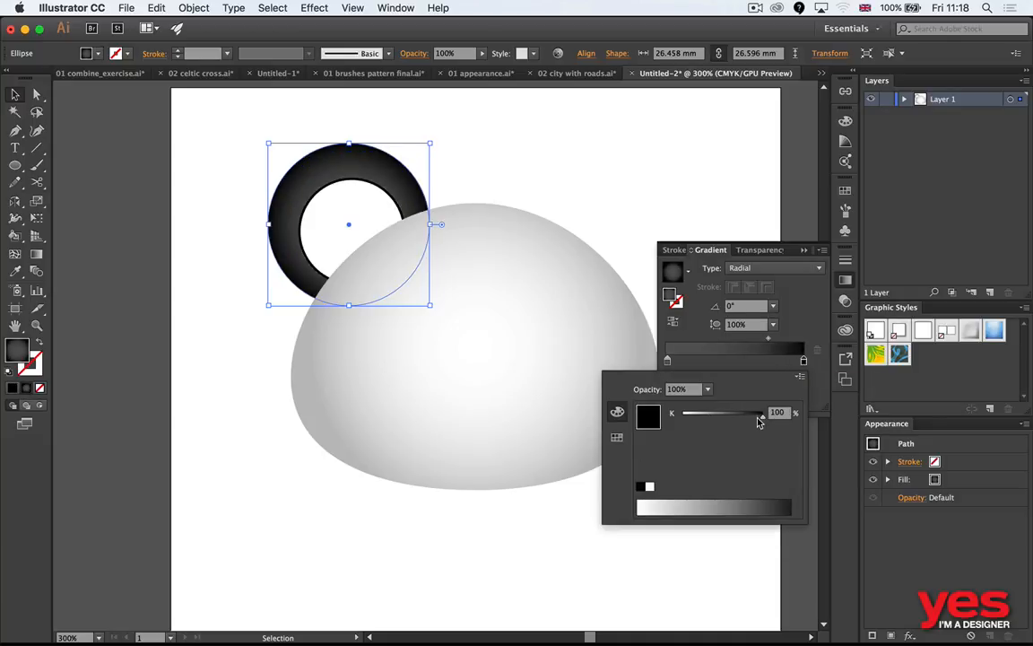
click(737, 215)
click(708, 193)
Step: Copy the outer ear circle's dark gradient onto the inner ear circle with the Eyedropper
click(357, 207)
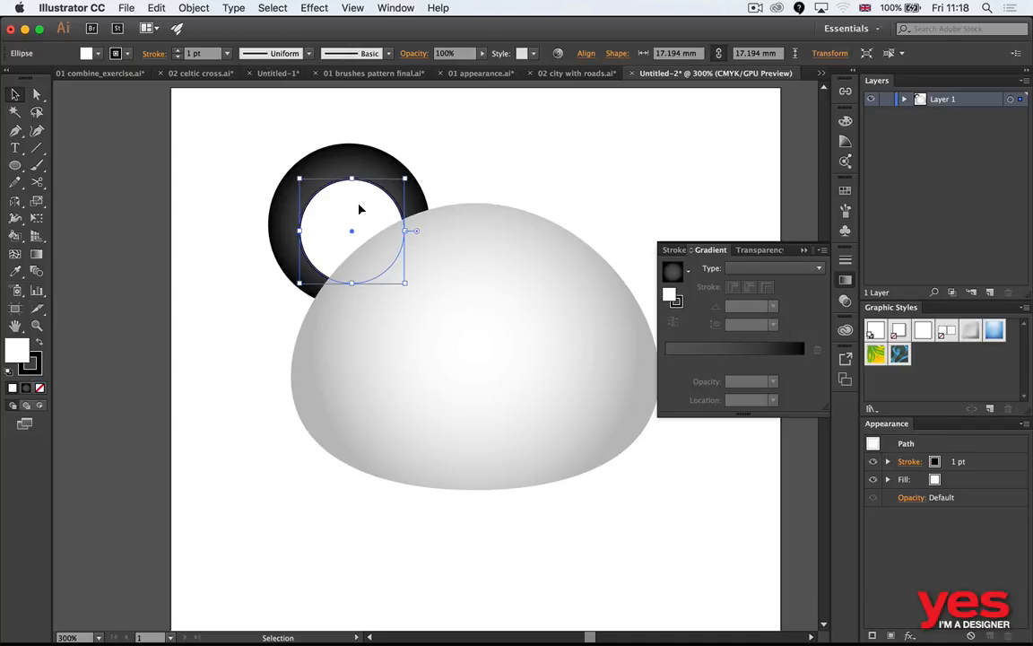
key(i)
click(314, 158)
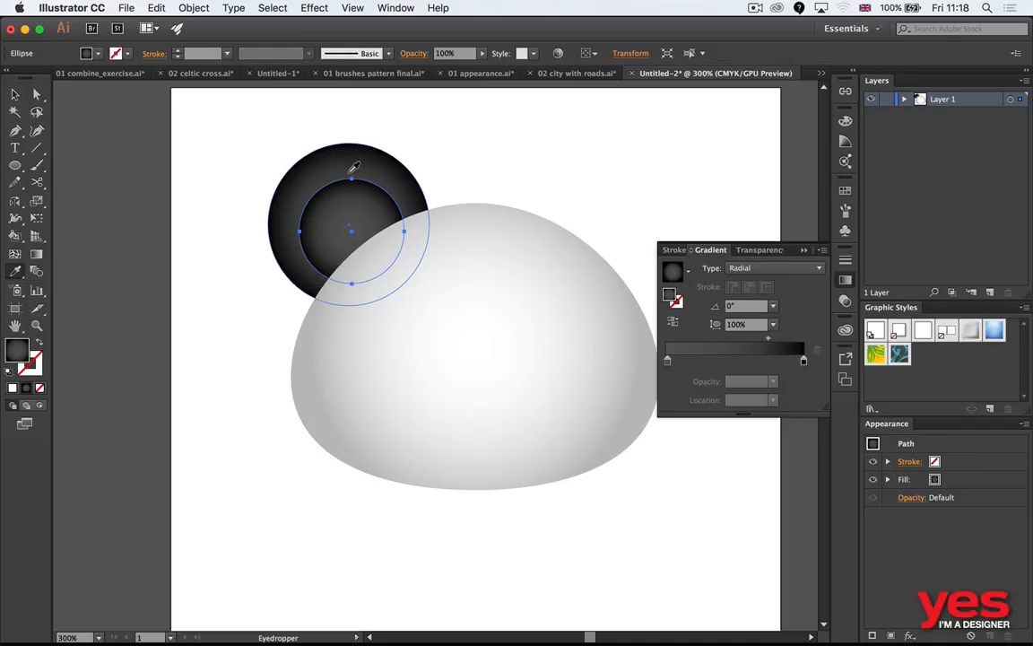
key(v)
click(641, 177)
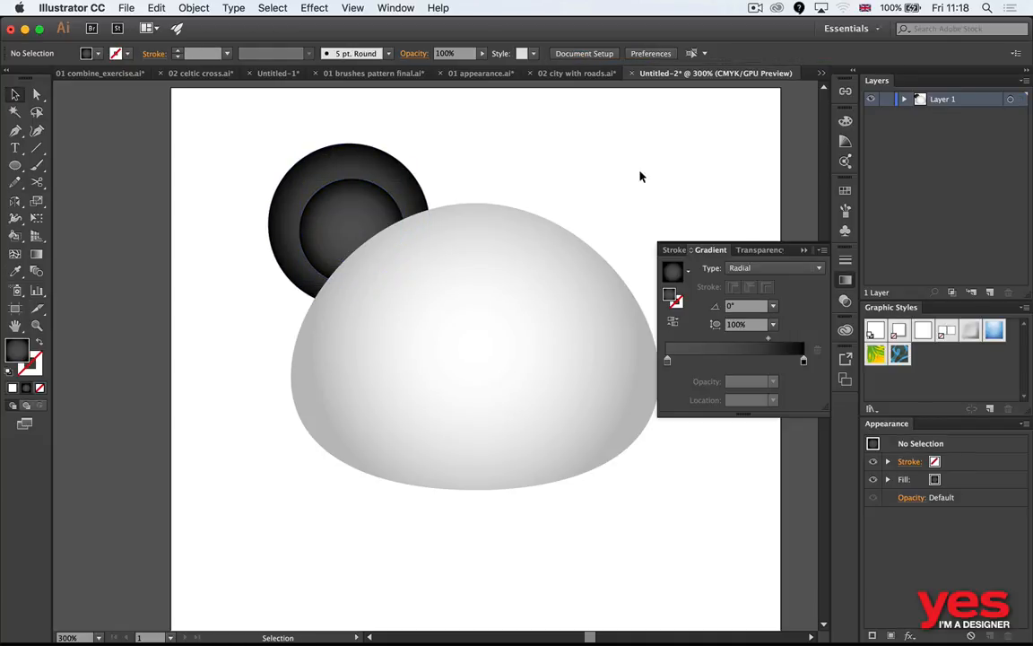
click(847, 282)
Step: Move both ear circles slightly down toward the head and scale them down a little together
drag(348, 224, 352, 237)
mouse_move(433, 156)
mouse_down()
mouse_move(412, 159)
mouse_move(420, 161)
mouse_up()
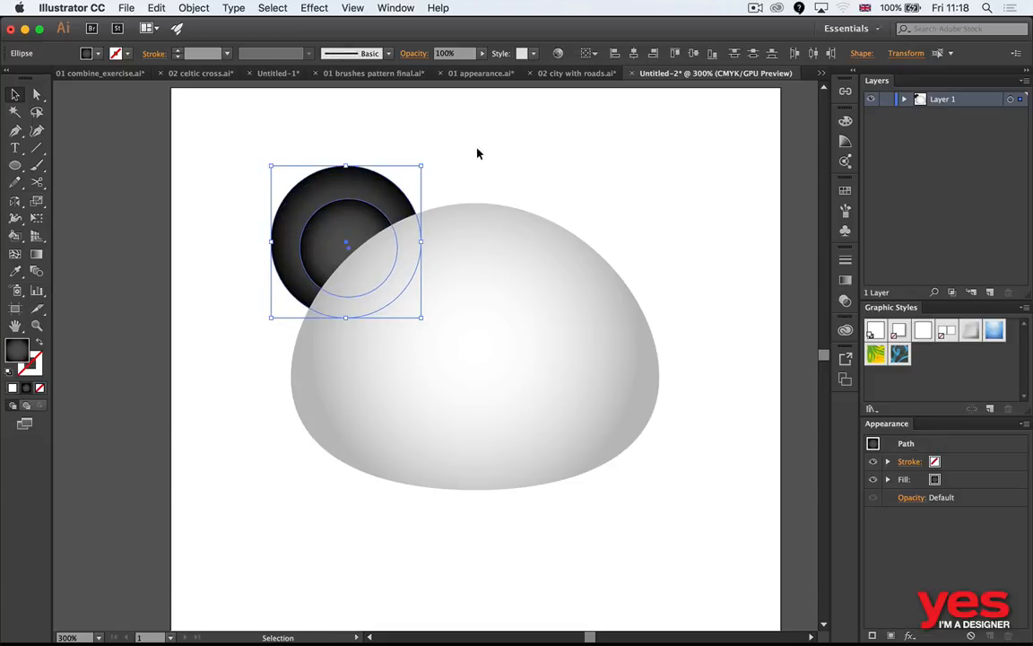
click(567, 160)
Step: Reflect a copy of the ear across the head's vertical centre axis to form the second ear
drag(319, 129, 679, 165)
key(o)
click(475, 203)
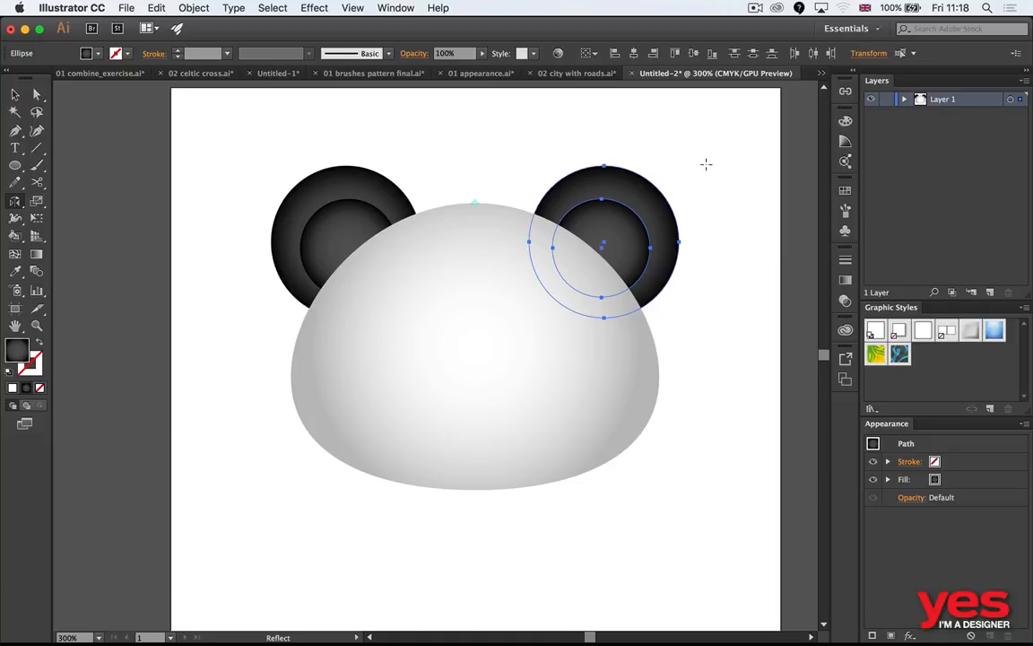
key(v)
click(718, 171)
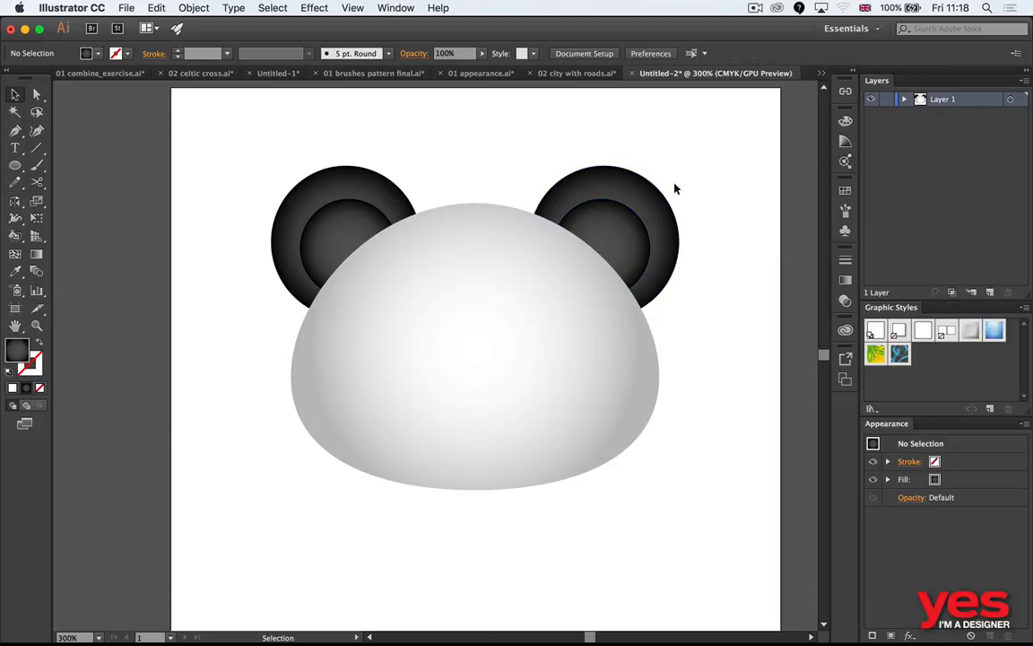
Step: Draw an eye-patch ellipse about 20.9 by 24 mm on the head's left half, shifting its top anchor right and bottom anchor left
key(l)
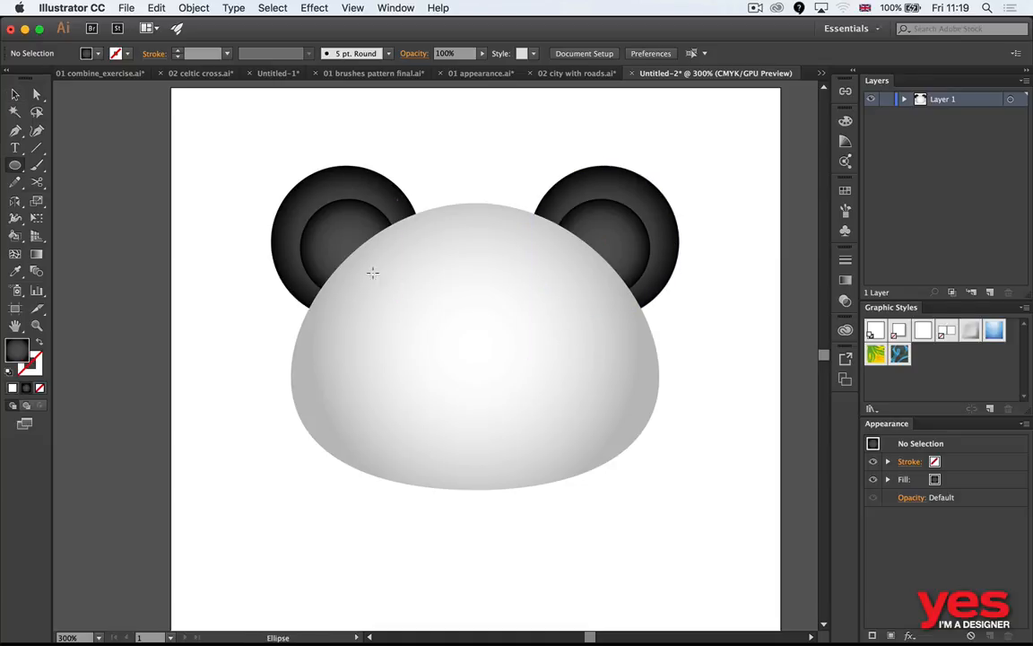
drag(372, 272, 486, 404)
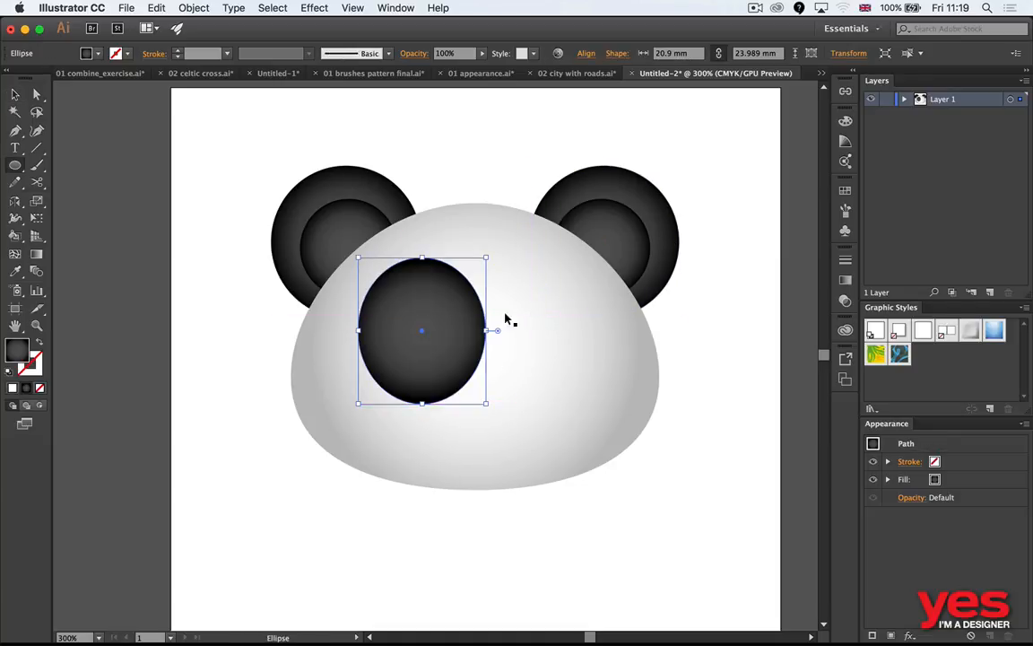
key(a)
drag(423, 258, 434, 260)
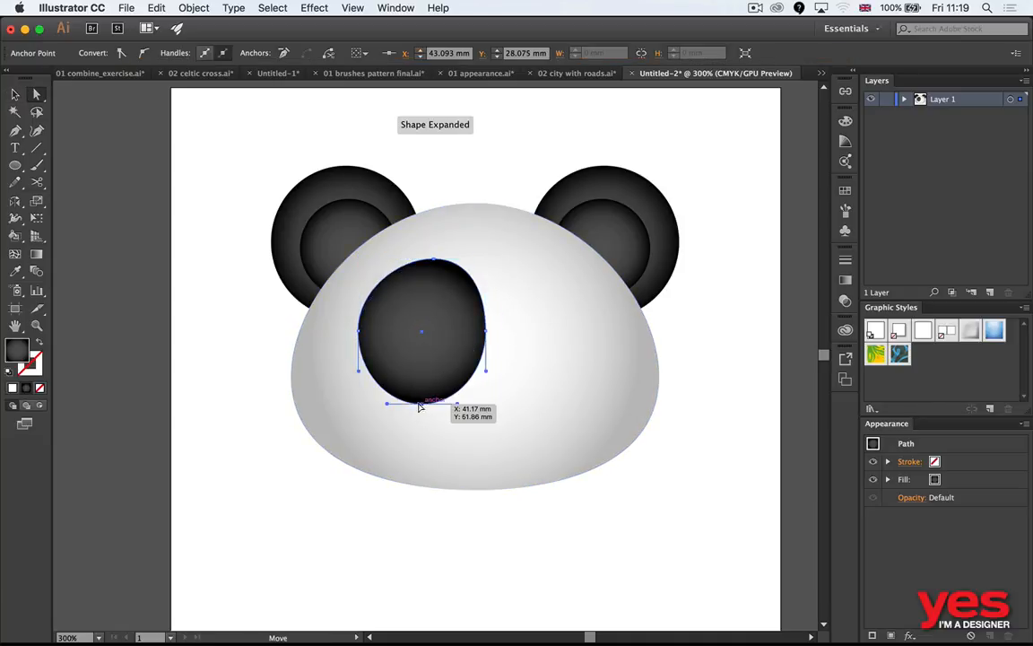
drag(419, 406, 402, 405)
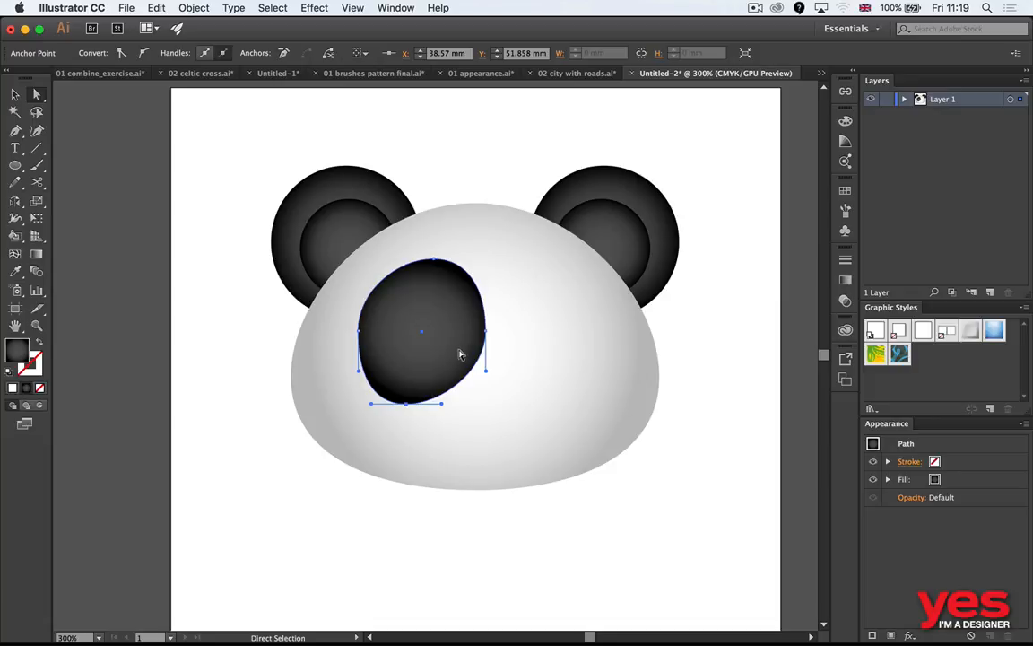
Step: Smooth the curves of the eye patch's outline freehand, undoing the first stroke
key(n)
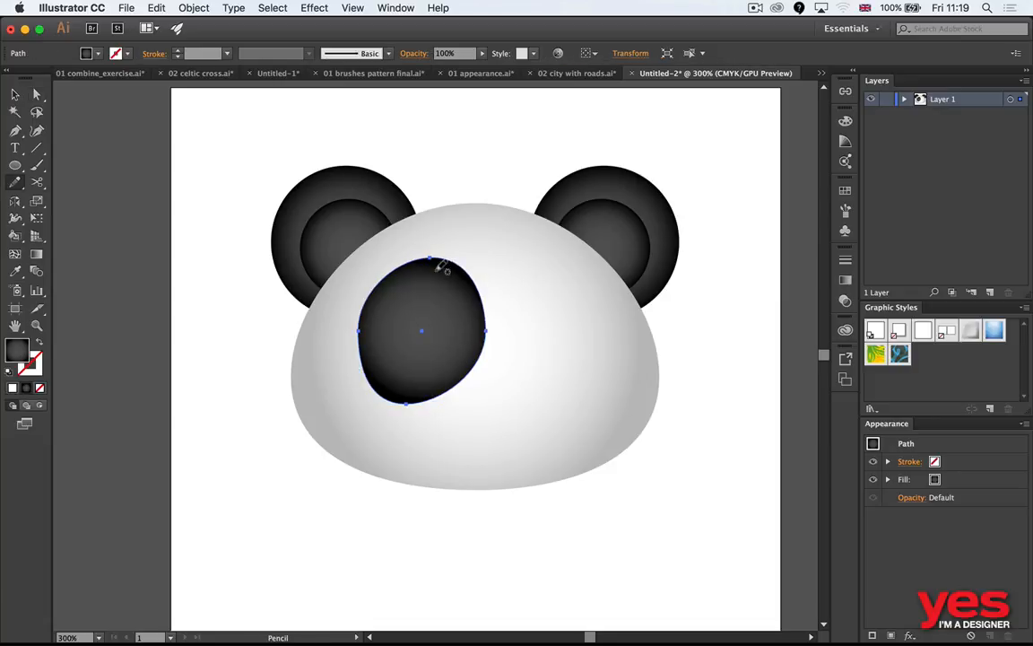
drag(418, 259, 383, 295)
key(super+z)
mouse_move(425, 260)
mouse_down()
mouse_move(373, 324)
mouse_move(371, 306)
mouse_move(365, 375)
mouse_up()
mouse_move(365, 328)
mouse_down()
mouse_move(400, 399)
mouse_move(443, 390)
mouse_move(434, 383)
mouse_move(476, 357)
mouse_move(492, 323)
mouse_up()
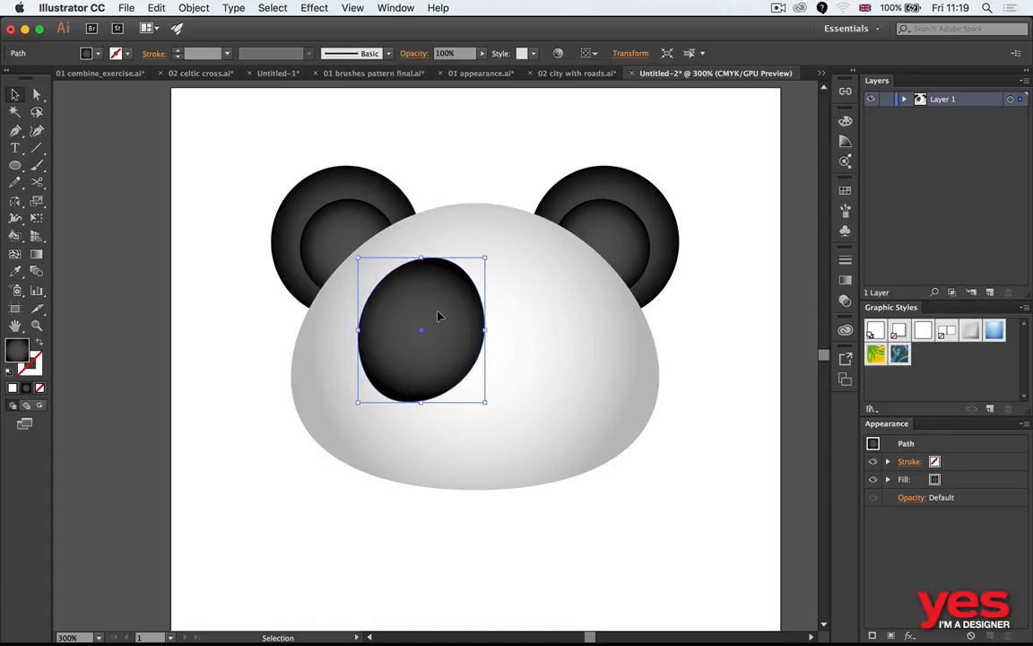
Step: Rotate the eye patch about 14° clockwise and move it slightly down and to the left
key(r)
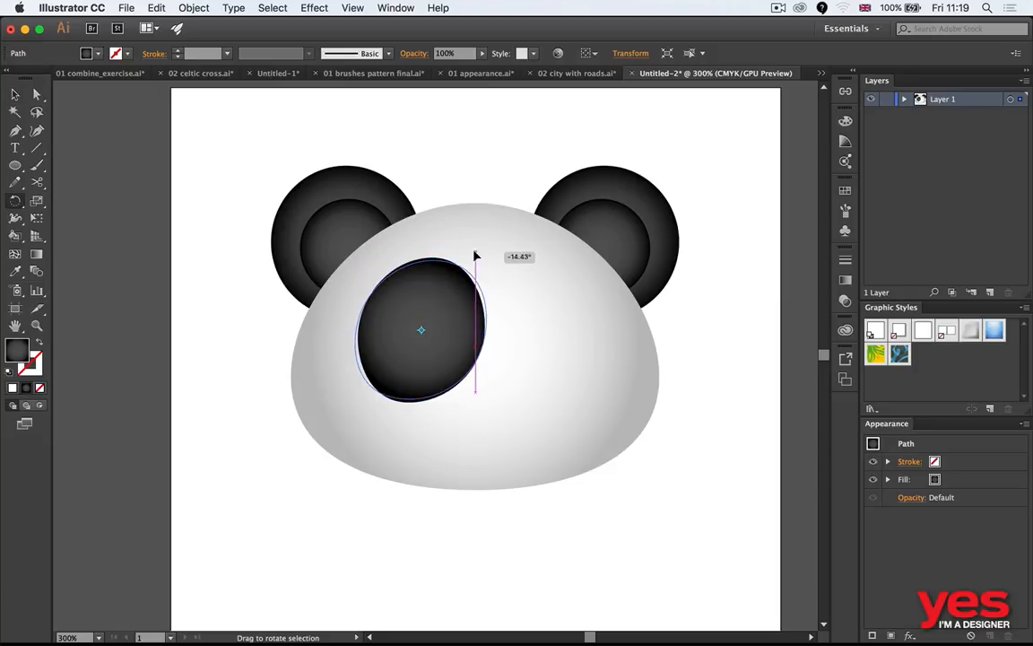
drag(472, 259, 484, 267)
key(v)
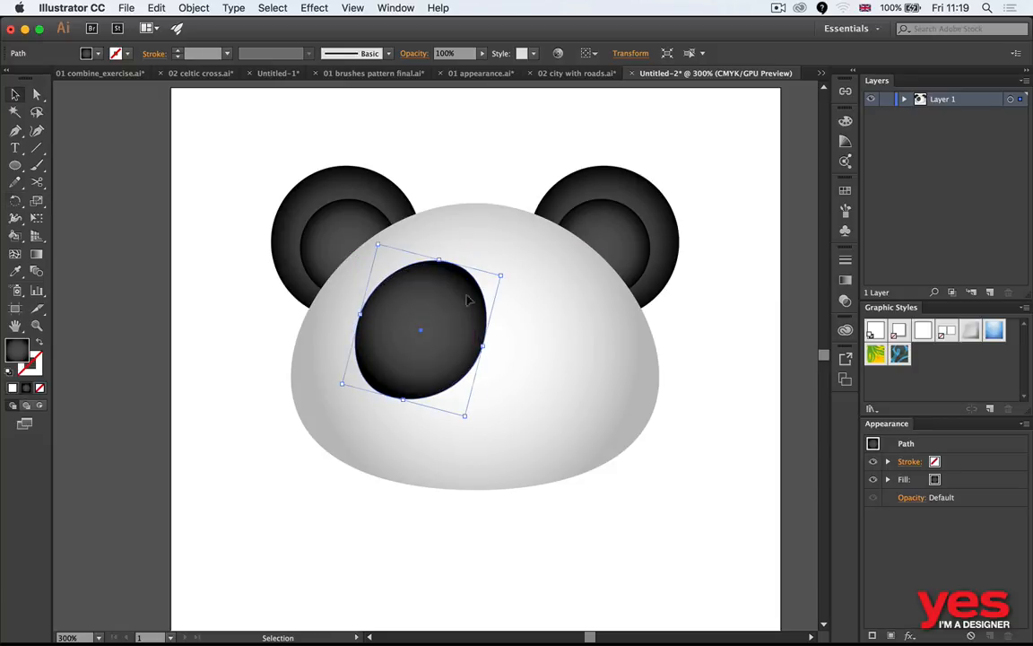
drag(455, 311, 444, 317)
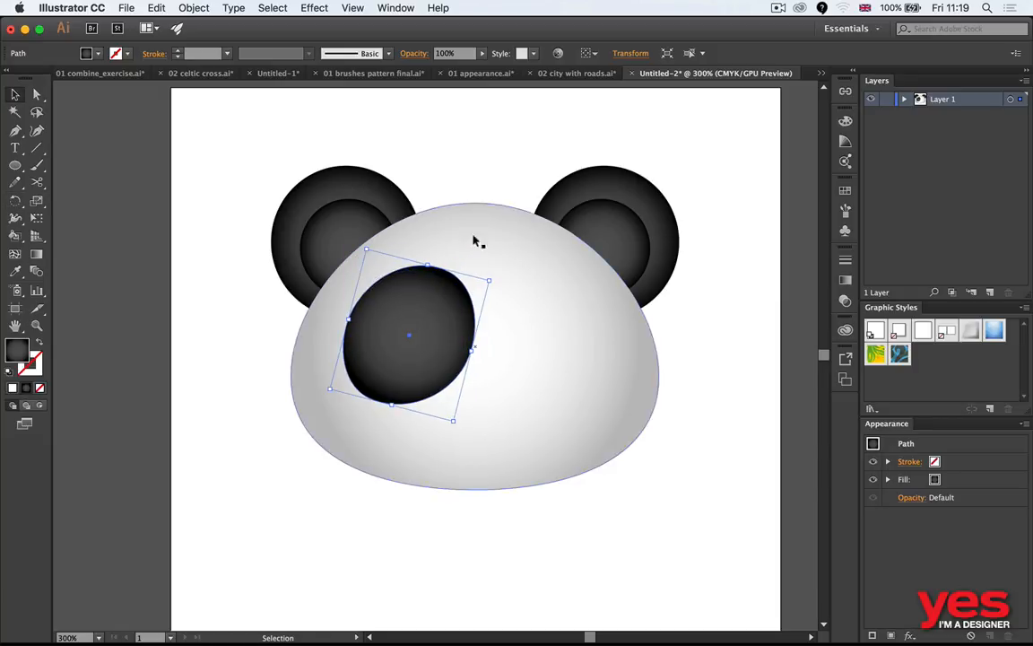
key(super+shift+a)
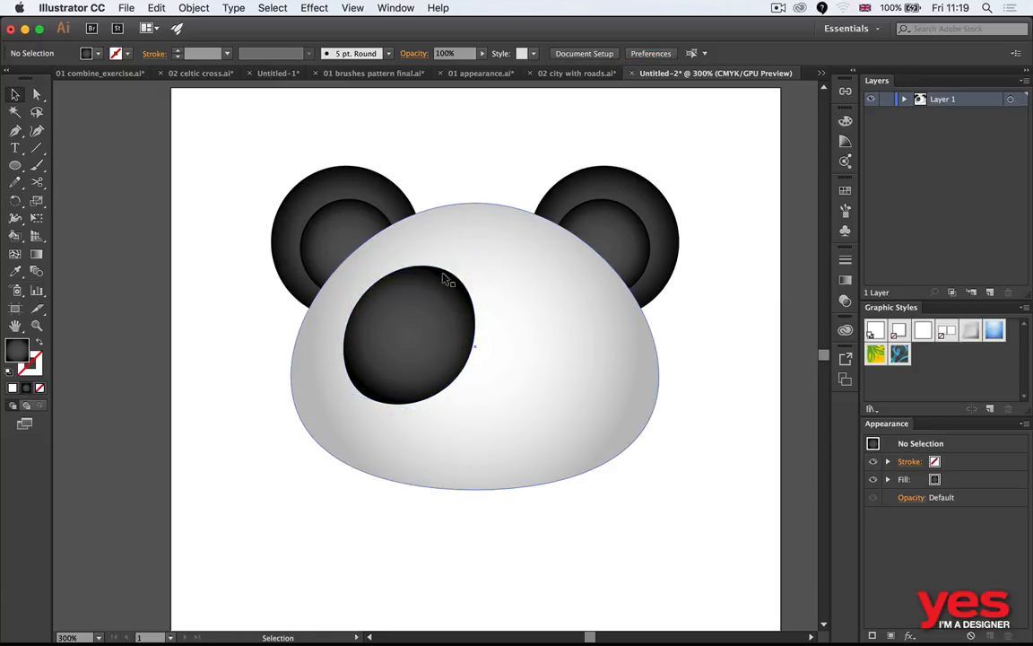
Step: Draw a circle inside the eye patch and enlarge it from its centre to about 15 mm in diameter
key(l)
mouse_move(408, 332)
mouse_down()
mouse_move(434, 368)
mouse_move(452, 374)
mouse_up()
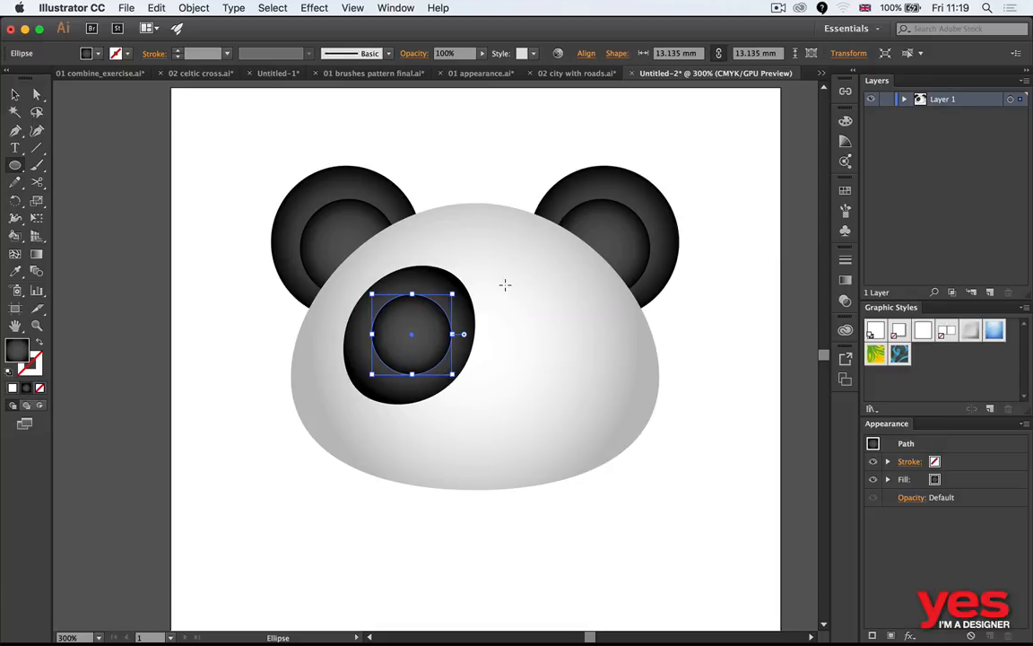
key(v)
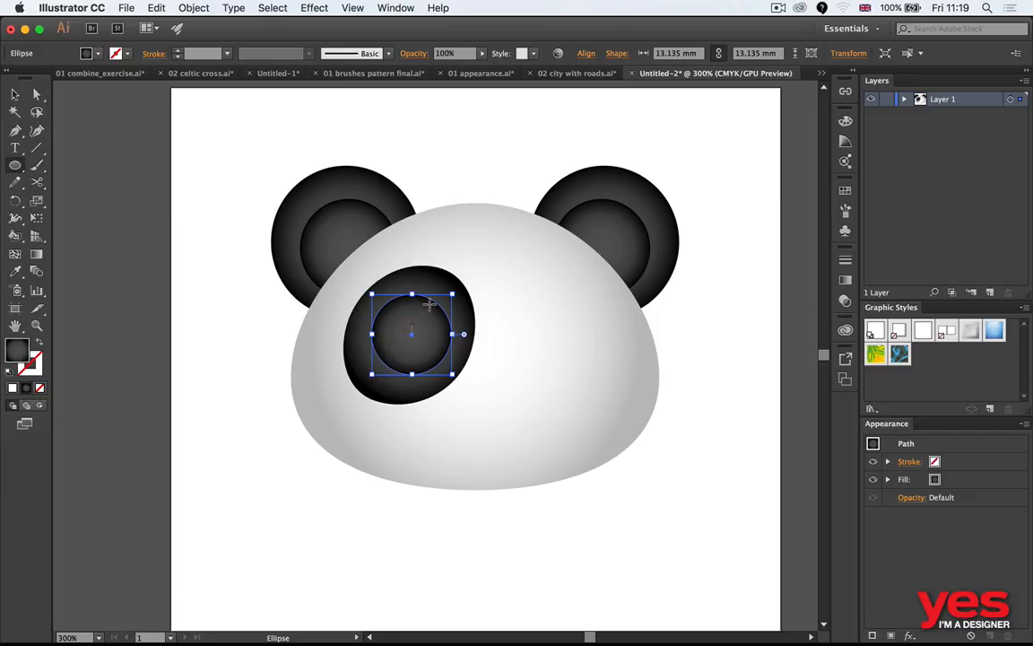
mouse_move(453, 290)
mouse_down()
mouse_move(449, 269)
mouse_move(457, 289)
mouse_up()
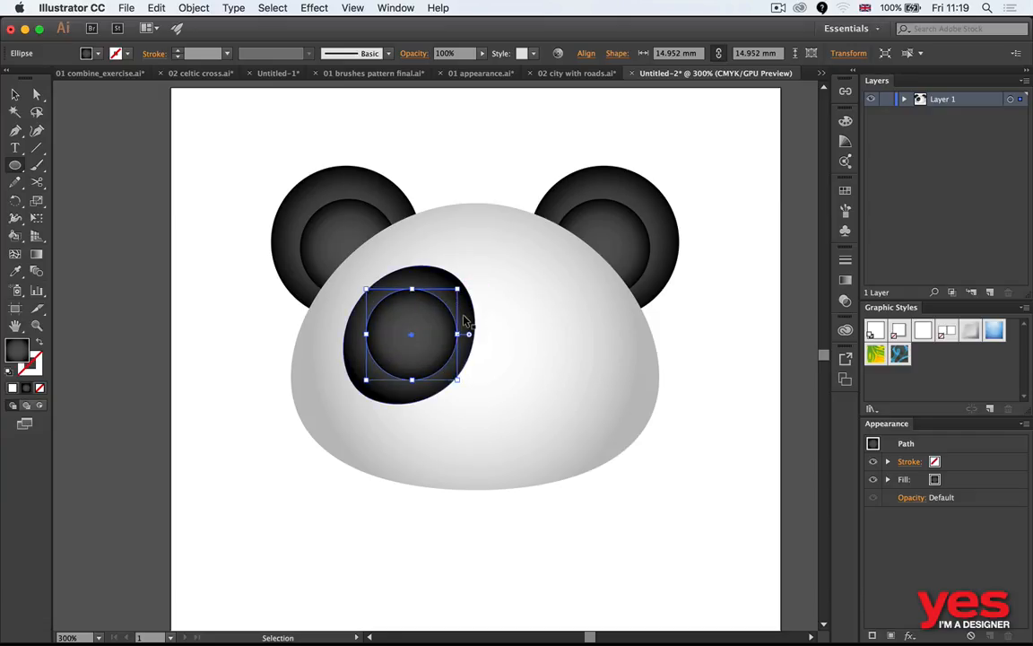
Step: Place a concentric copy of the eye circle scaled to about 12.3 mm, and fill it with the head's gradient using the Eyedropper
key(l)
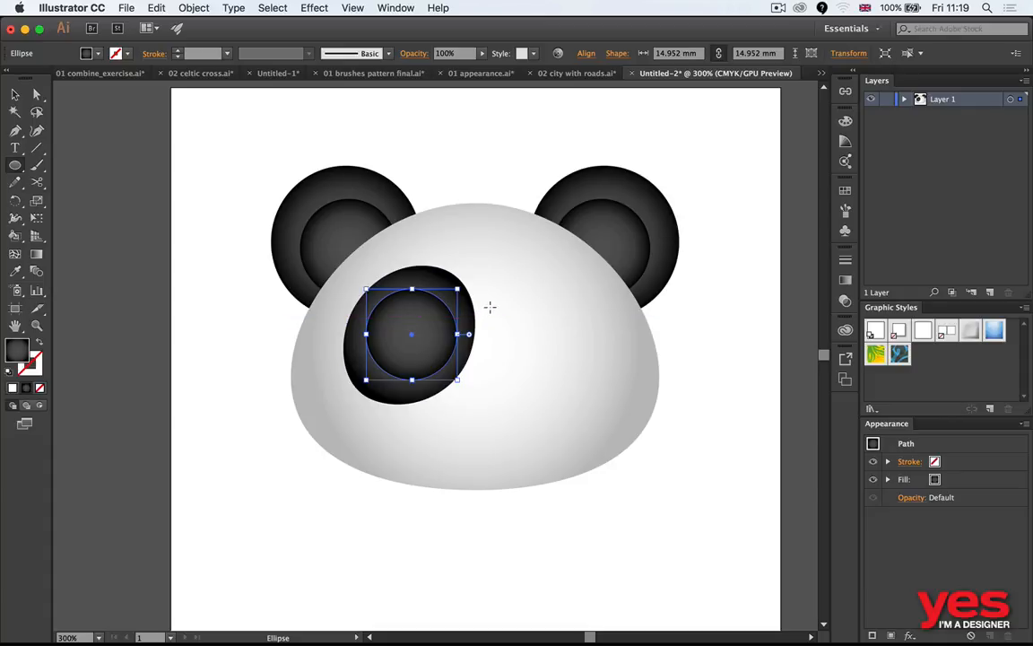
key(v)
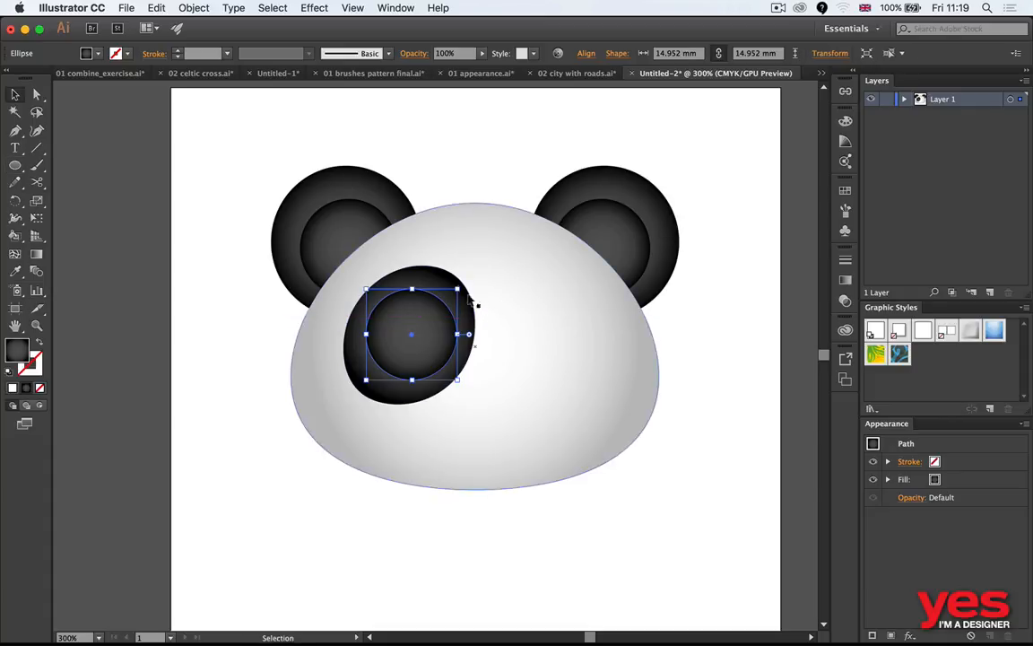
drag(457, 289, 449, 297)
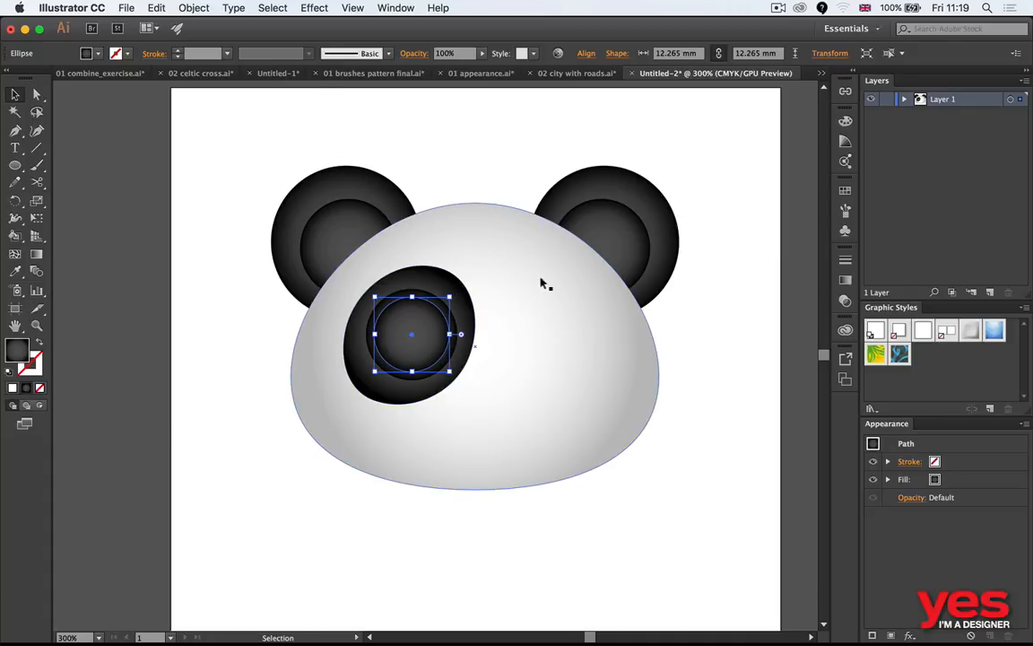
key(i)
click(564, 341)
key(v)
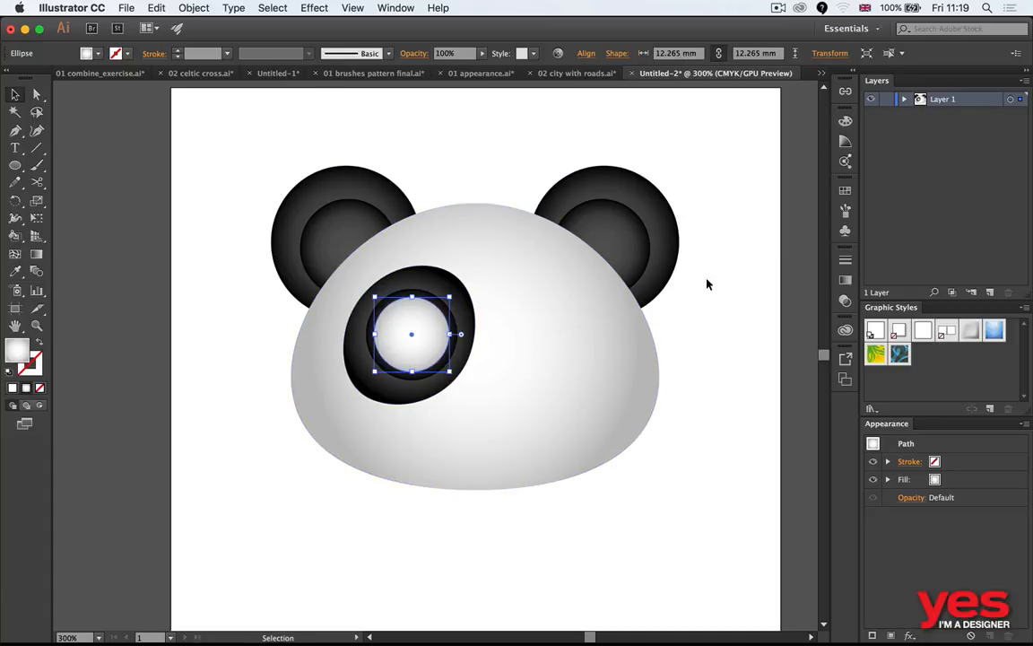
click(708, 296)
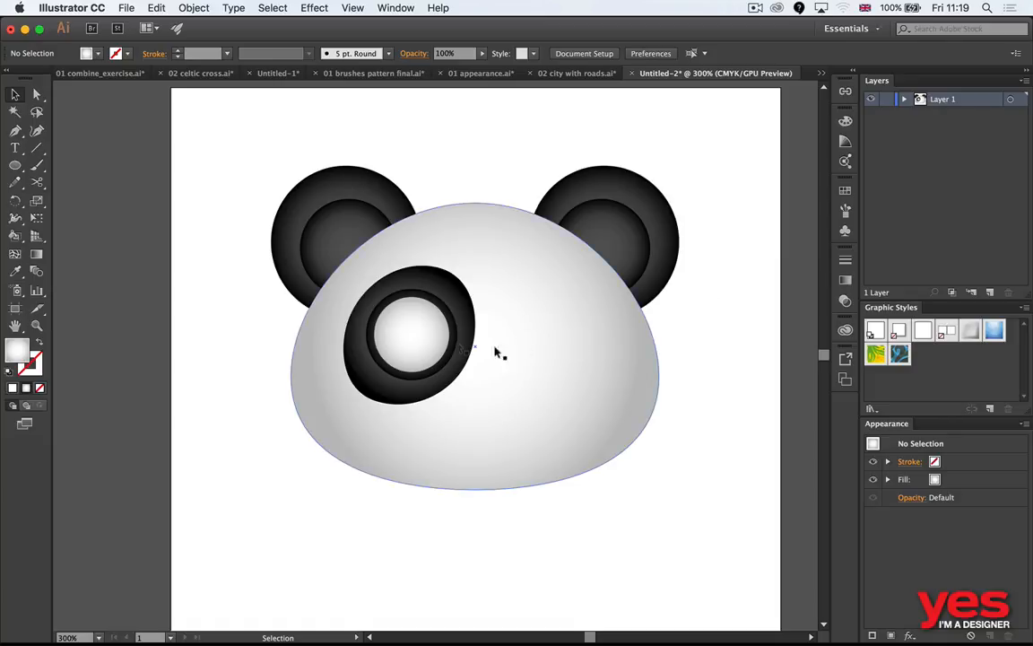
Step: Place a concentric copy of the light eye circle in front, scaled down to about 9.4 mm
key(v)
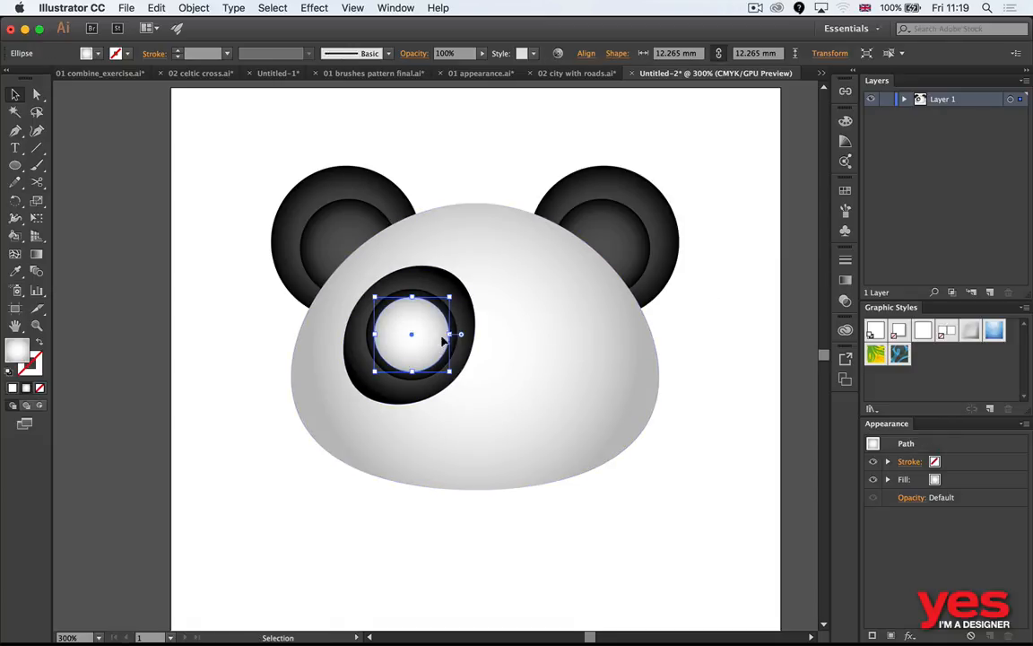
drag(450, 296, 441, 302)
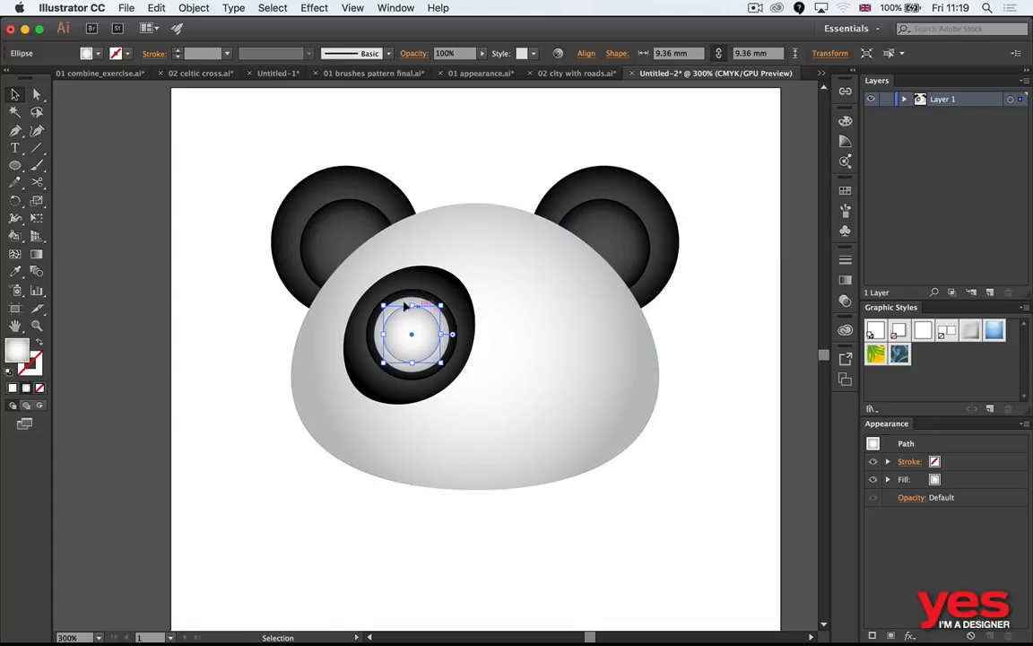
Step: Recolour the innermost eye circle's radial gradient with light blue in the centre and darker blue outside, and shift the circle slightly right
click(845, 281)
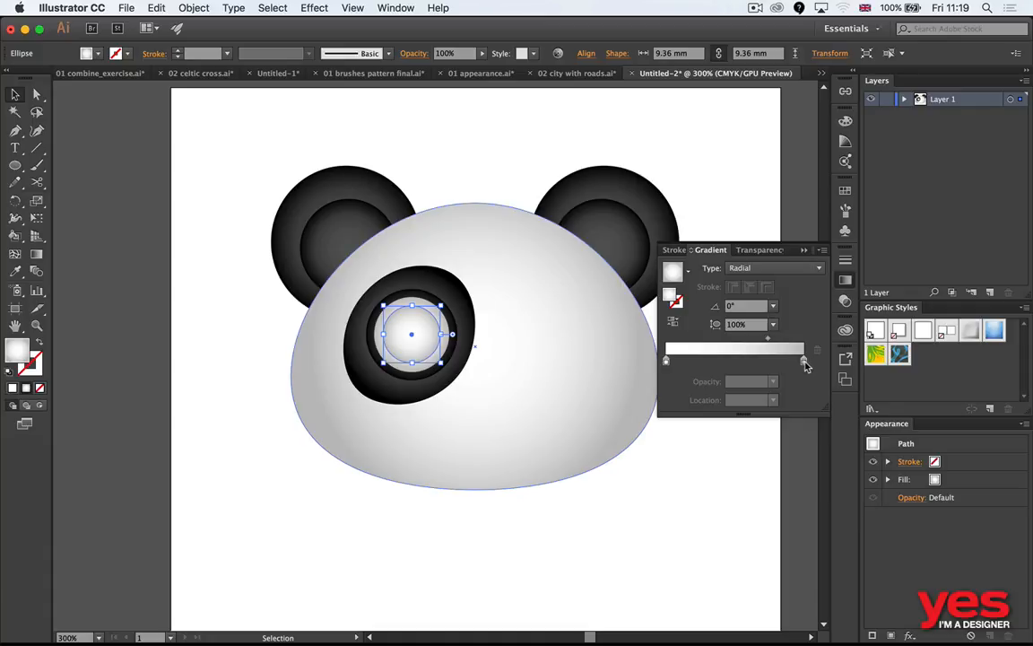
click(803, 361)
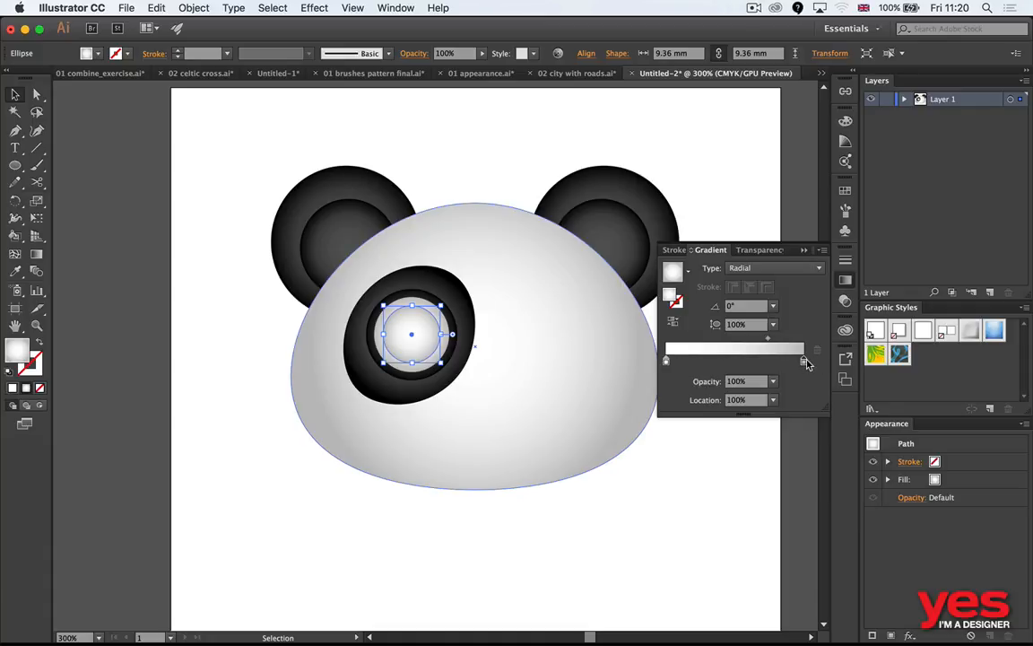
double_click(806, 362)
click(806, 363)
double_click(804, 363)
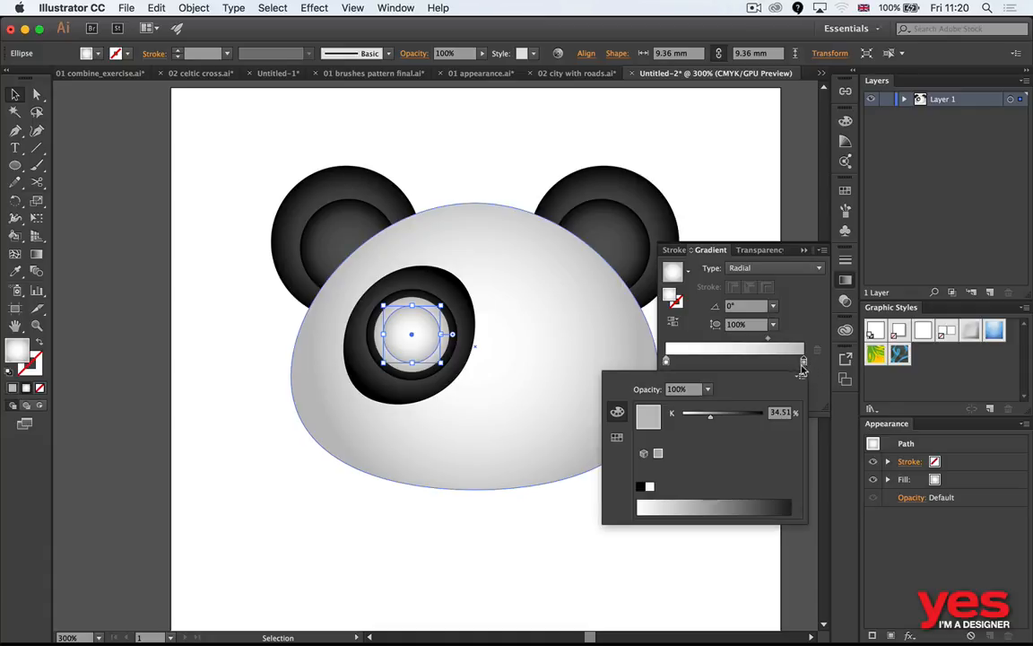
click(616, 436)
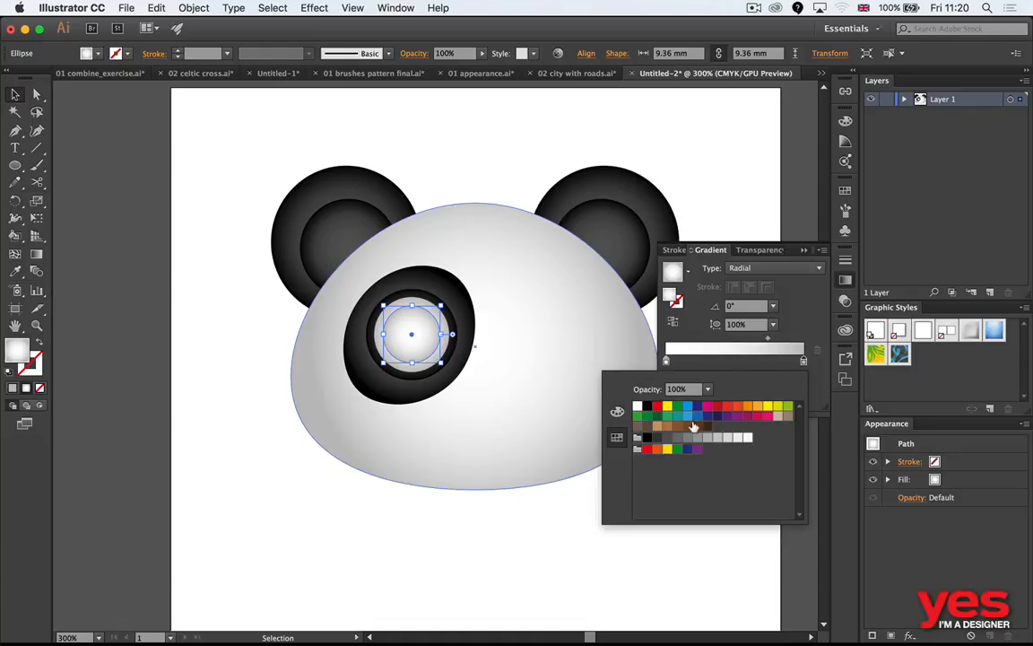
click(698, 417)
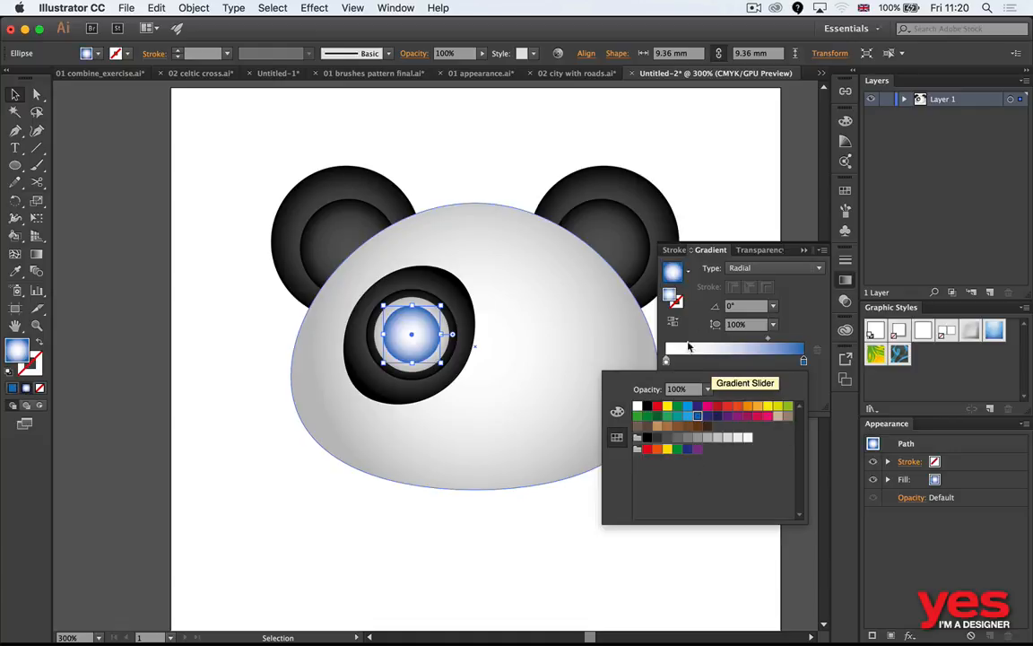
click(687, 417)
click(501, 532)
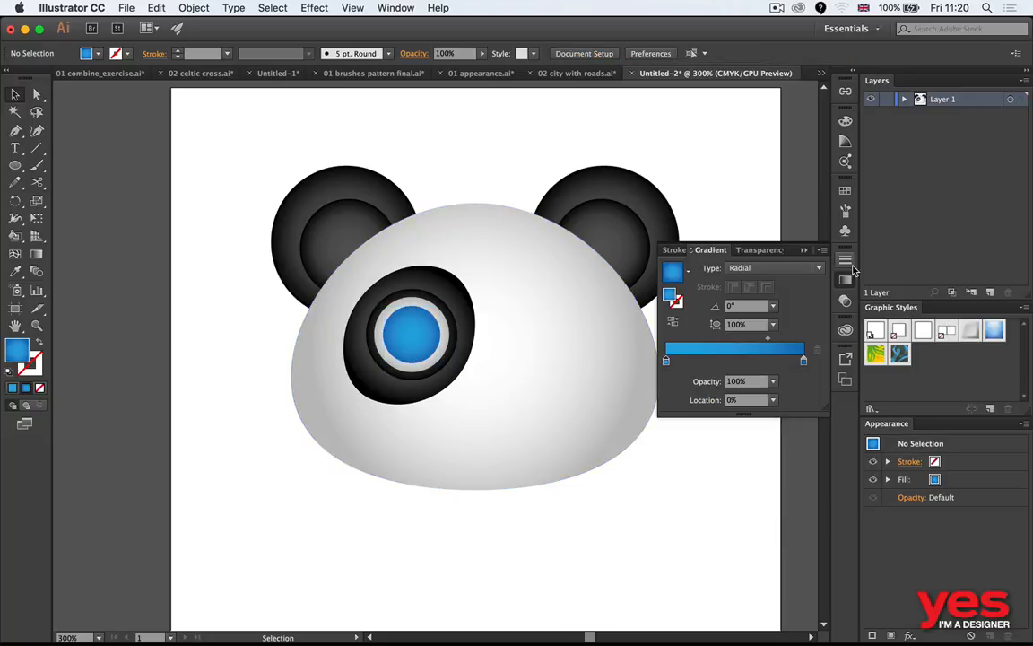
click(433, 340)
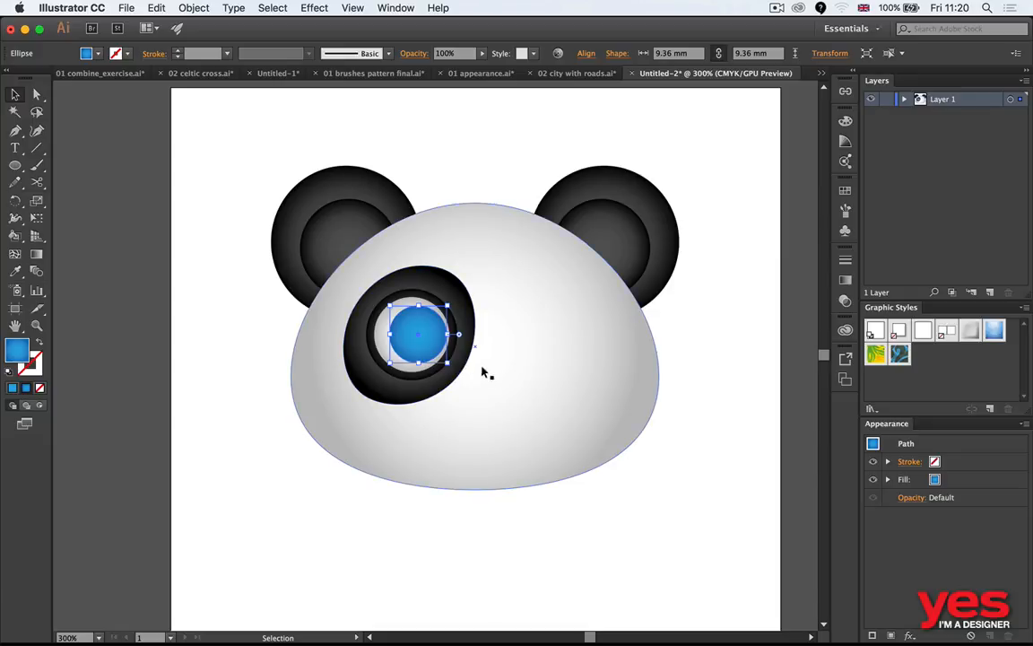
click(417, 533)
Step: Draw a circular pupil about 4.2 mm in diameter on the blue iris and fill it with solid black
key(l)
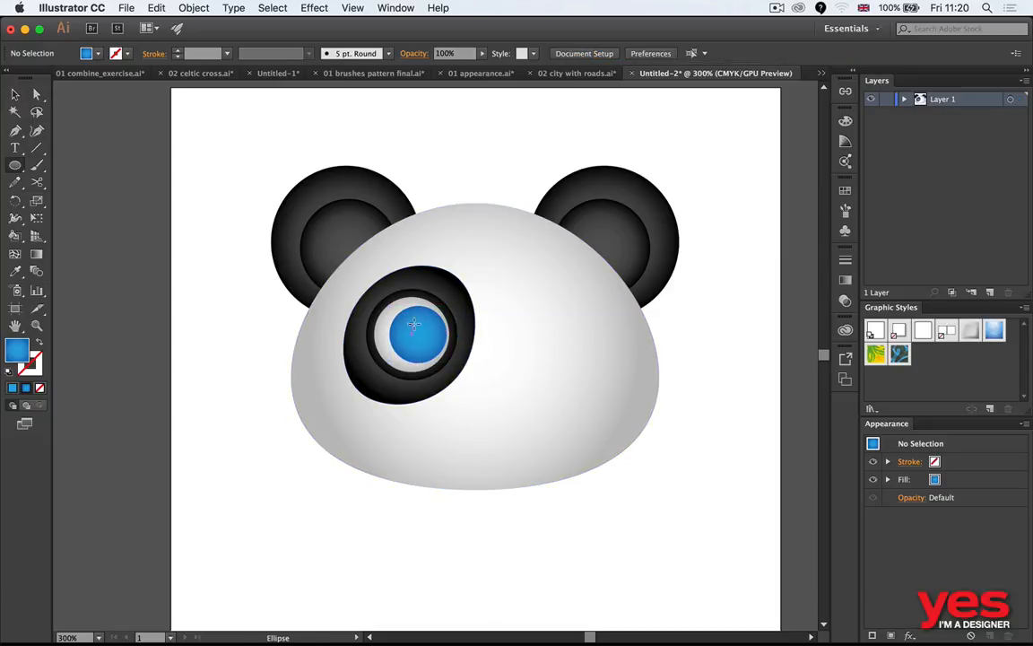
drag(431, 334, 444, 348)
key(i)
click(592, 216)
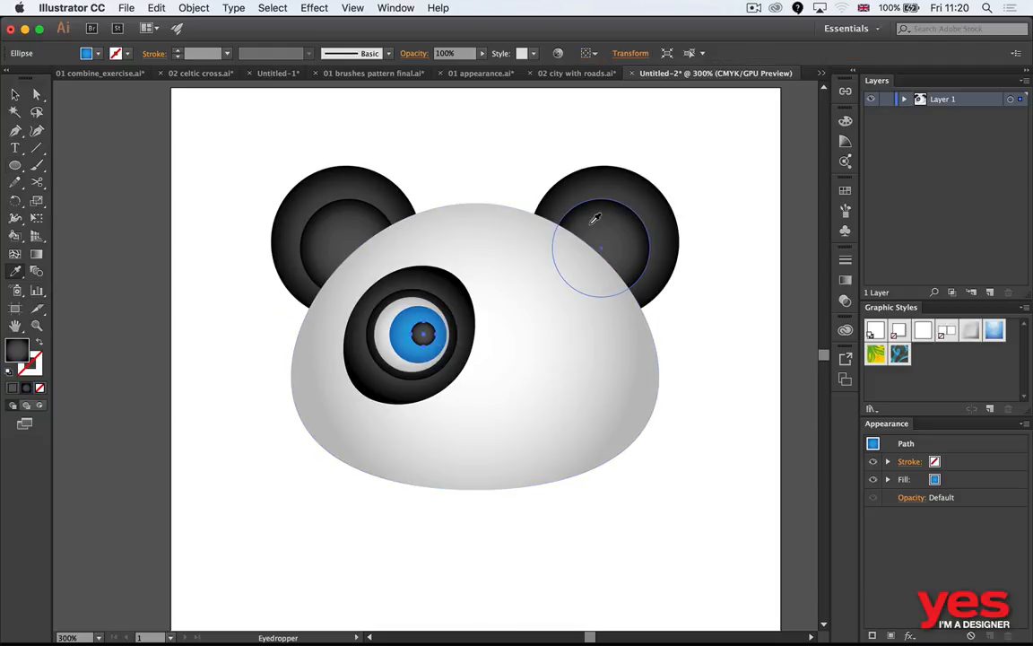
key(v)
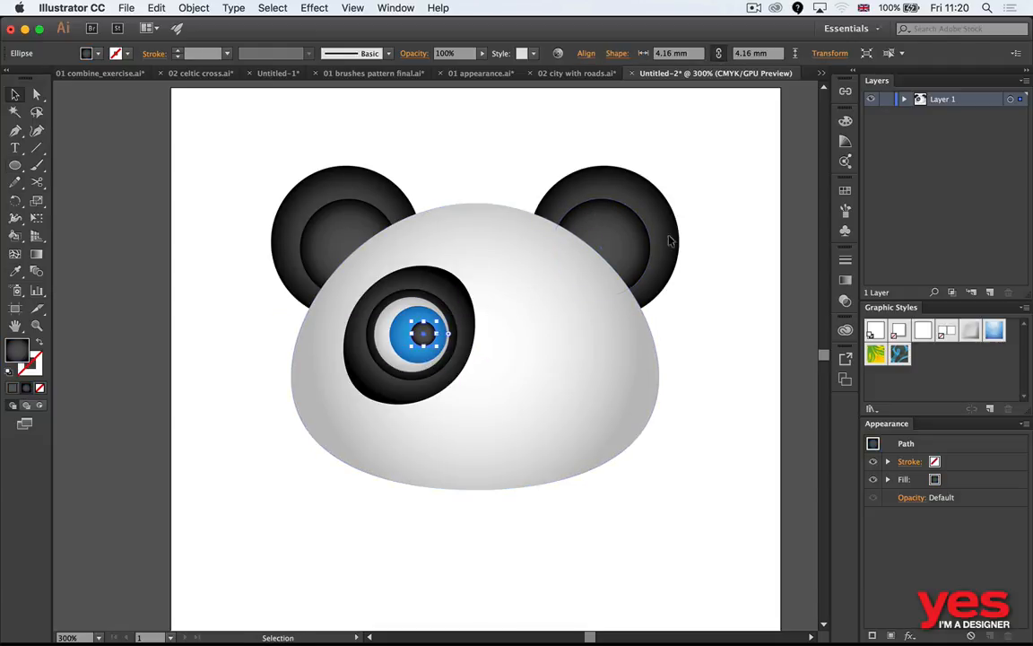
click(86, 53)
click(38, 78)
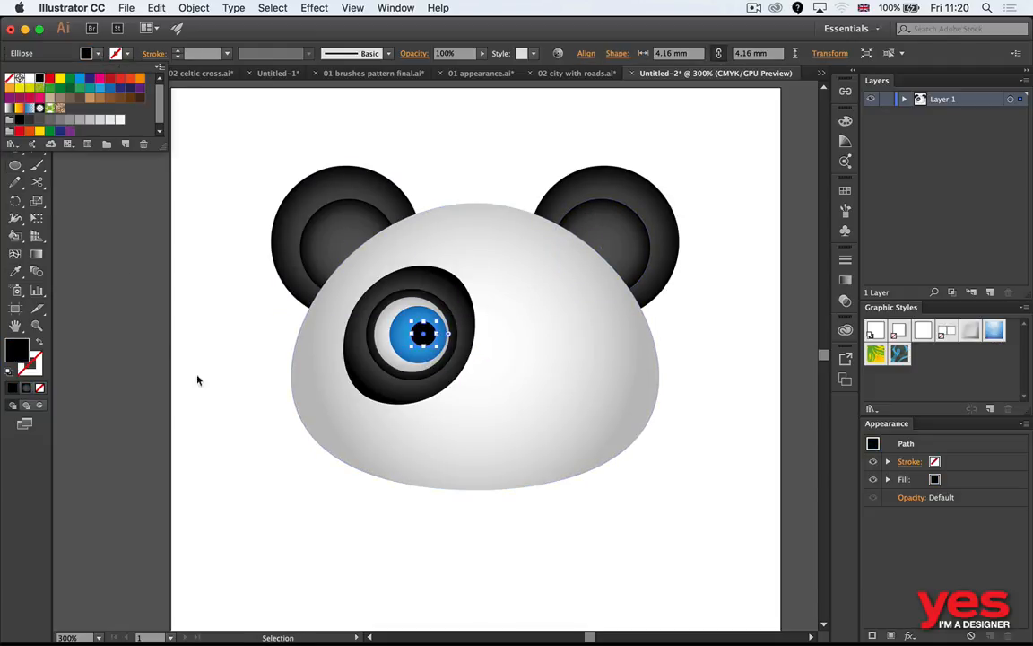
click(260, 427)
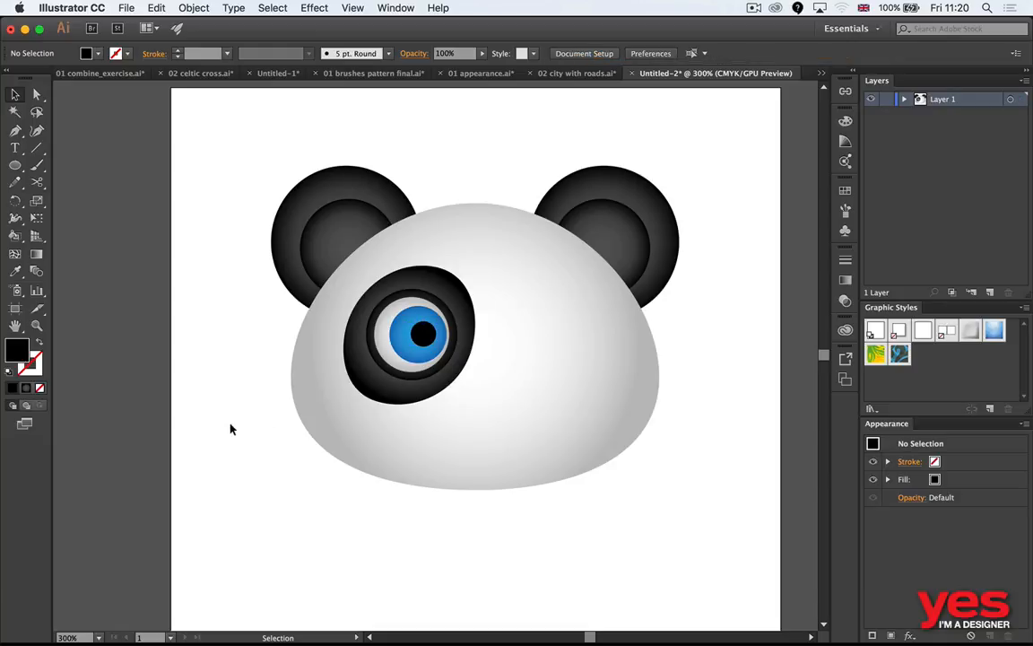
Step: Draw a tiny highlight circle at the pupil's upper-left edge and fill it with the head's light gradient using the Eyedropper
key(l)
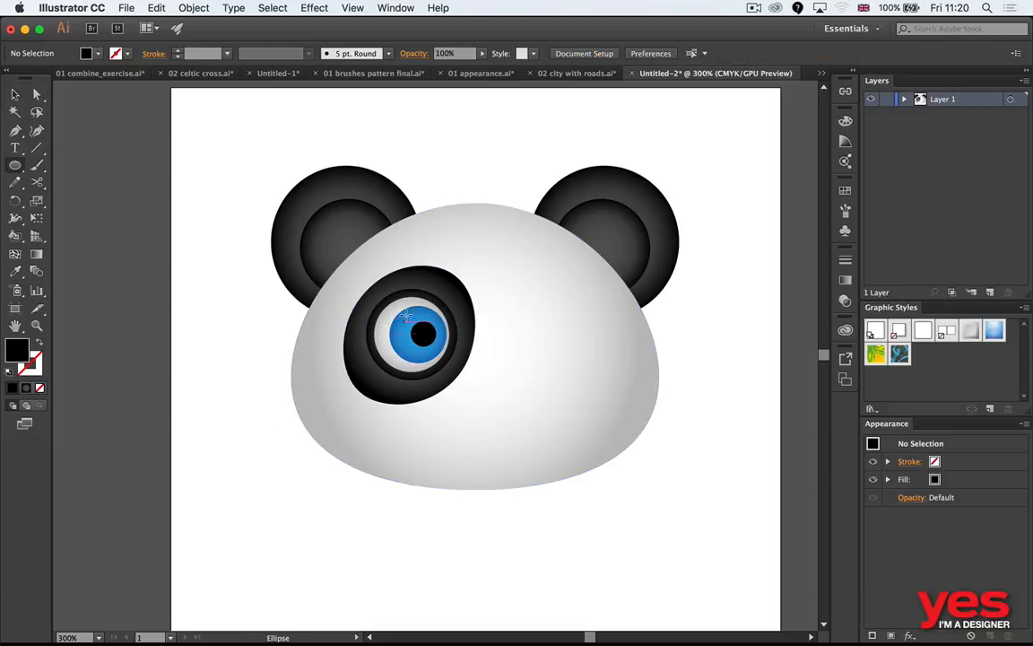
drag(409, 325, 423, 323)
key(i)
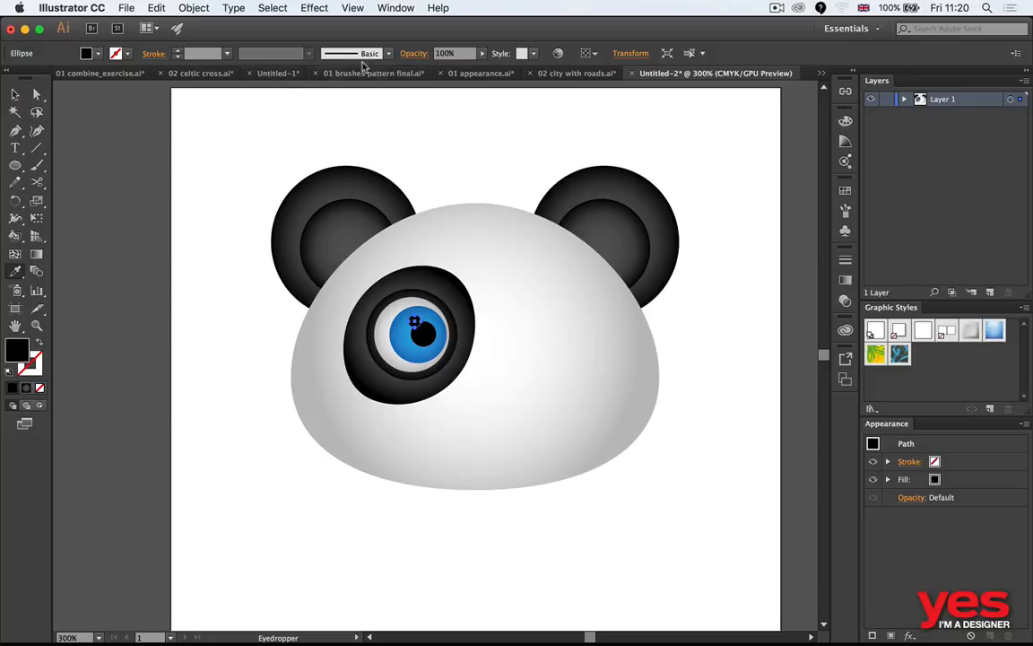
click(514, 262)
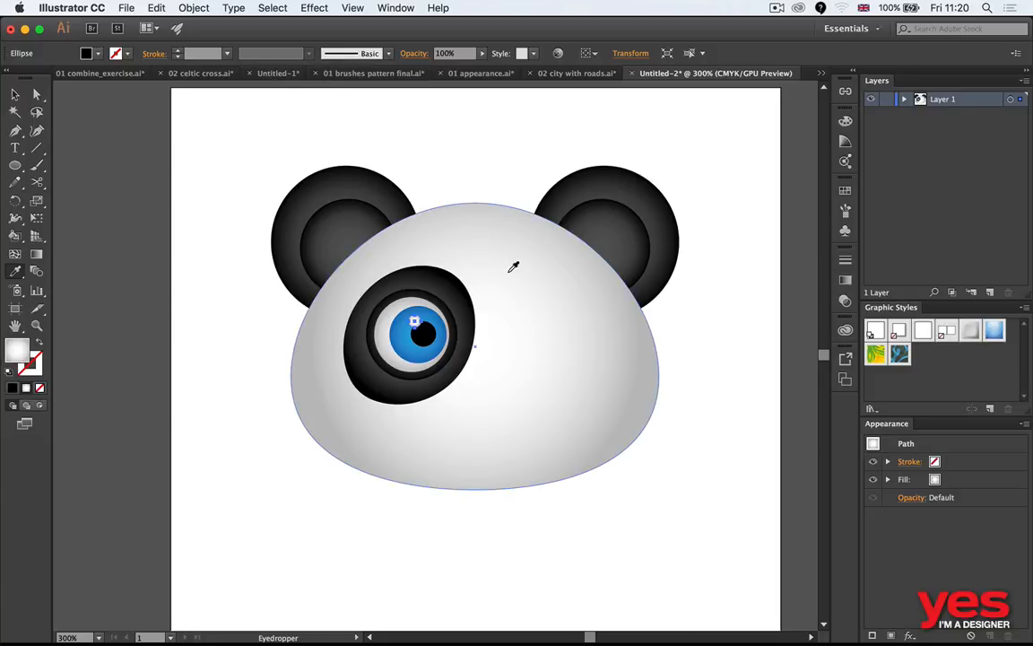
key(v)
click(490, 142)
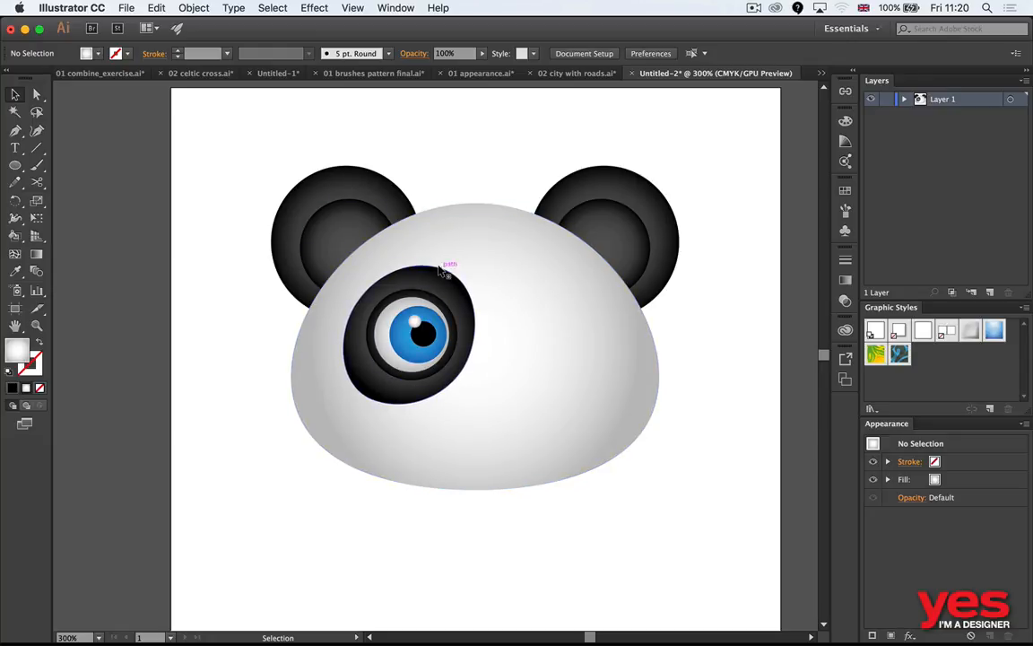
Step: Group the head shape with both ears and clear the selection
drag(252, 115, 583, 226)
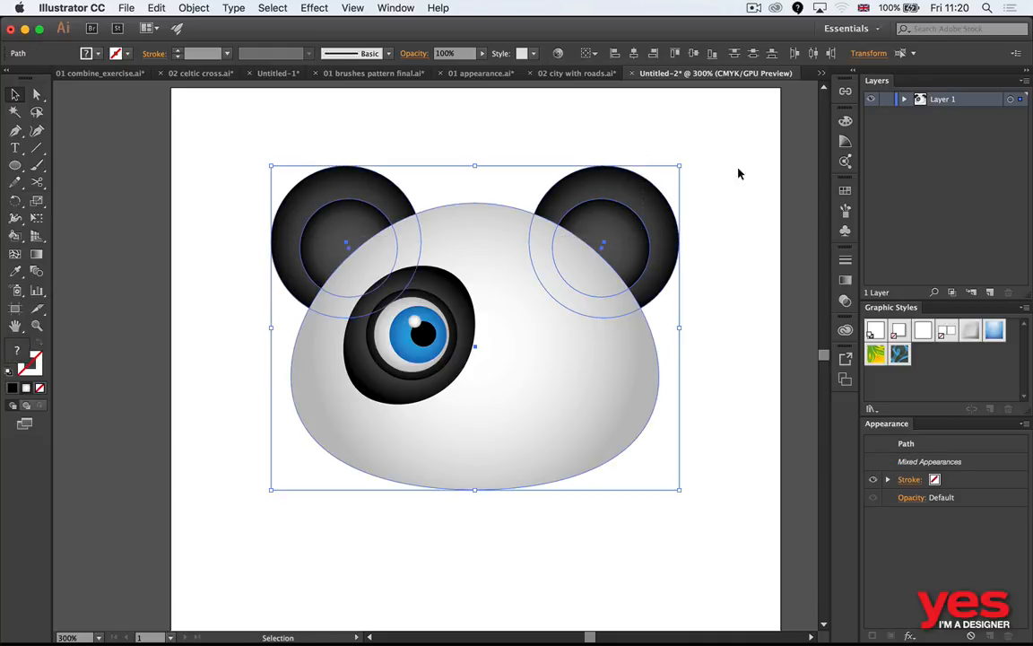
key(super+g)
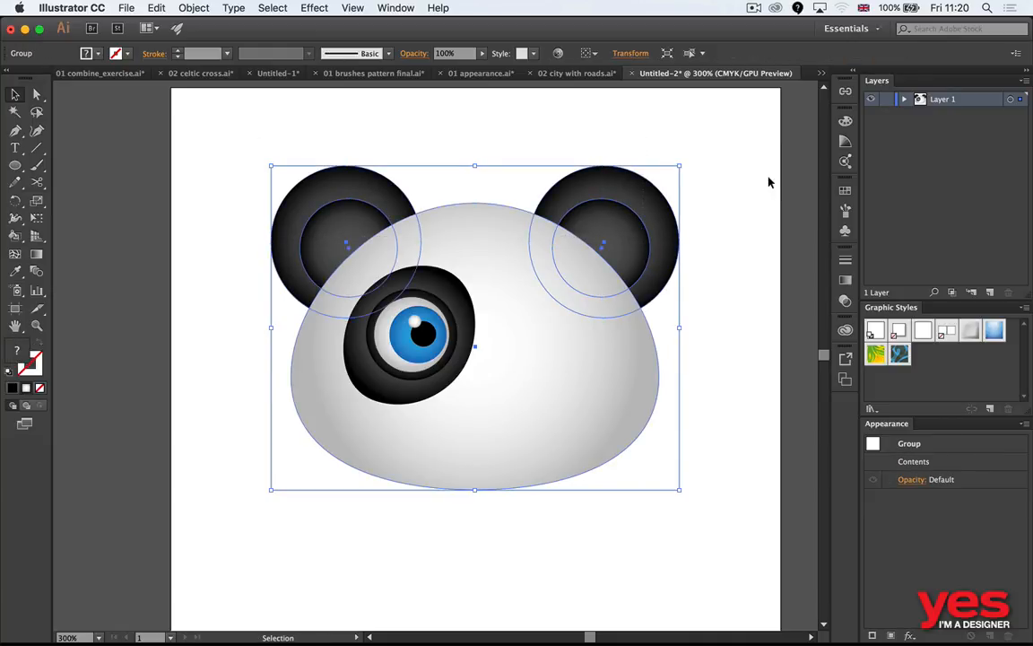
key(super+shift+a)
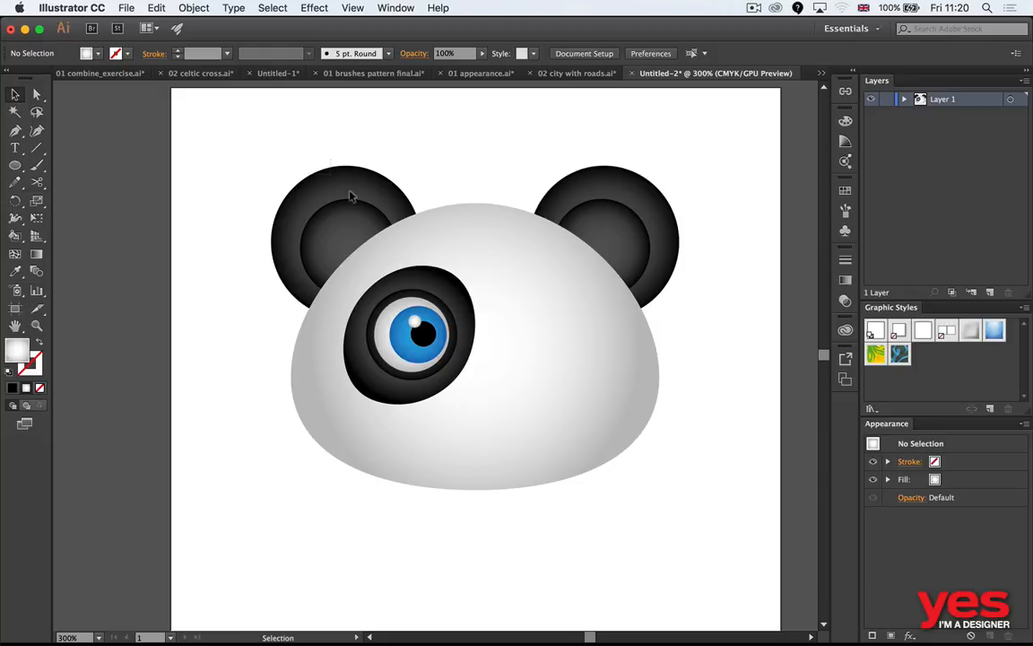
Step: Group the eye patch with all the eye circles and the highlight
click(433, 370)
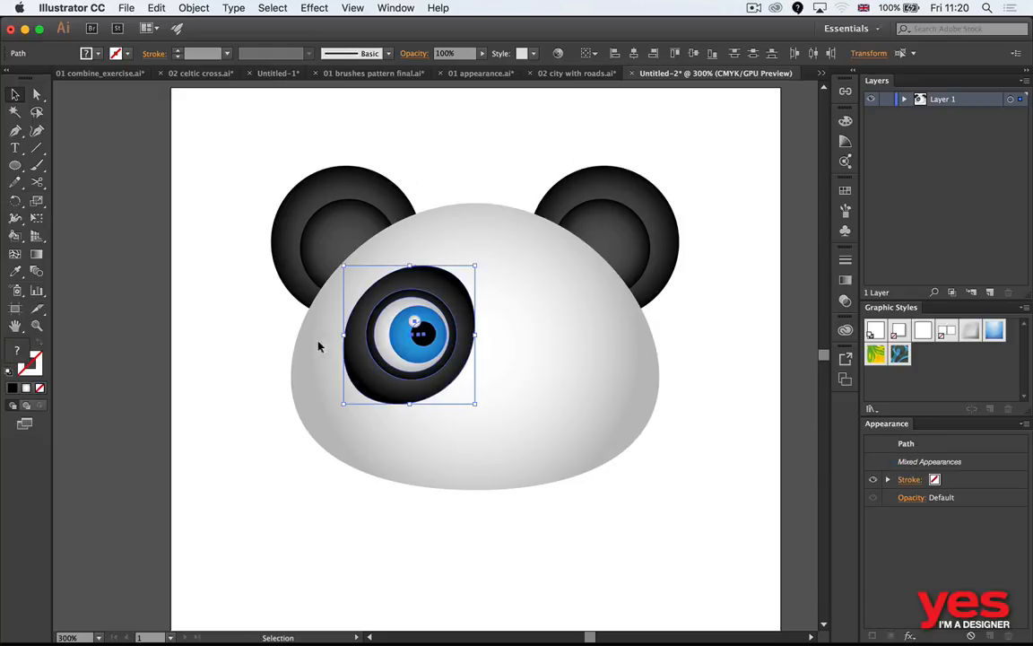
key(a)
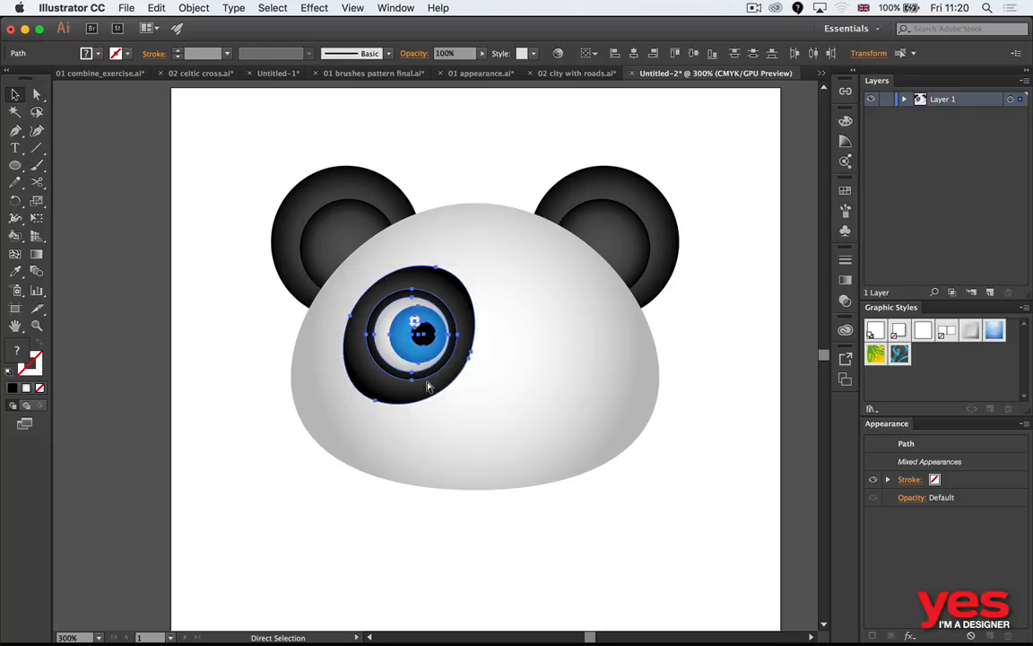
key(v)
click(428, 386)
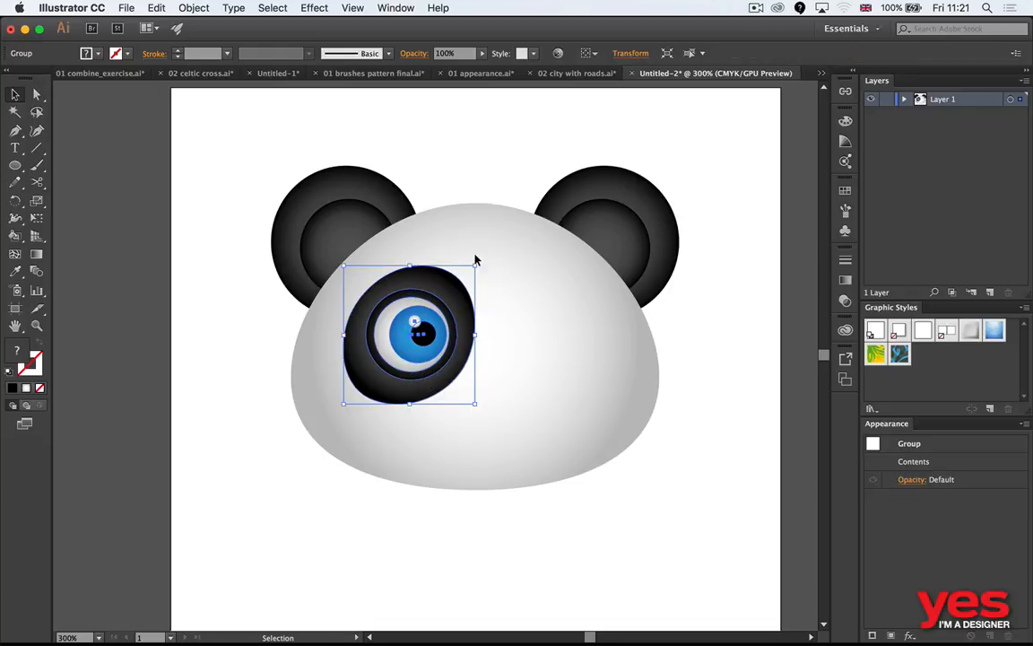
Step: Reflect a copy of the eye group across the head's vertical centre line to make the second eye
key(o)
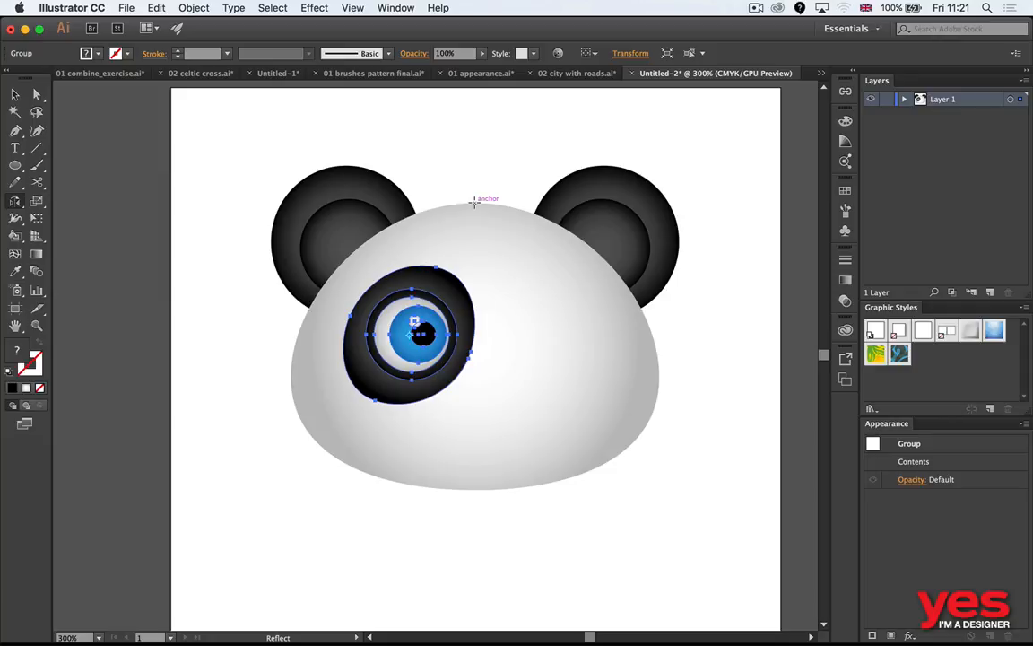
drag(433, 332, 682, 285)
key(v)
click(759, 278)
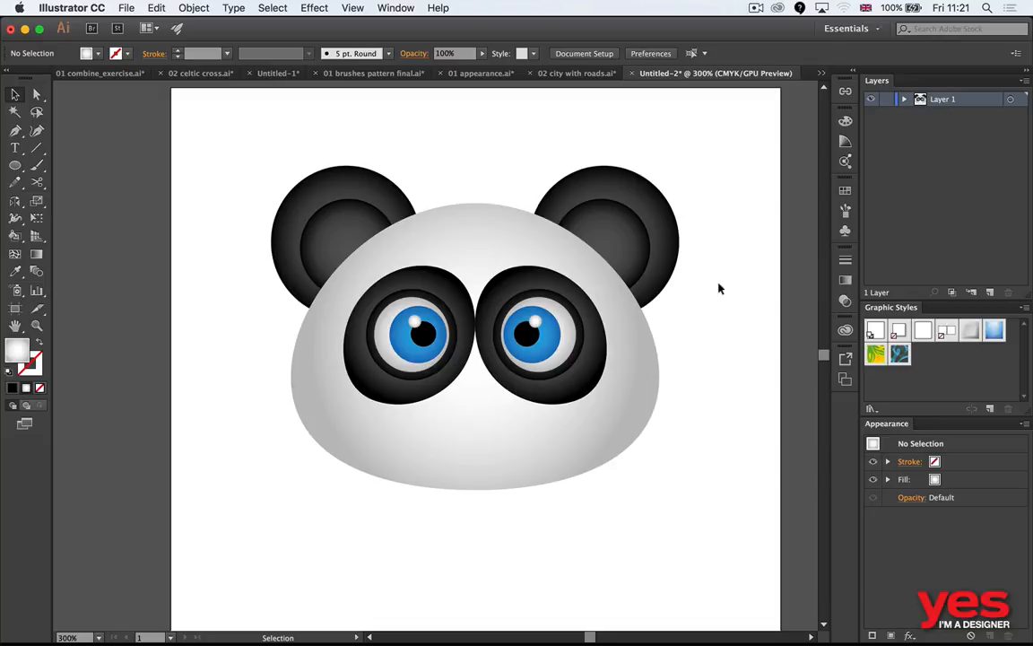
Step: Nudge the left eye group three small steps left and the right eye group three small steps right
click(440, 338)
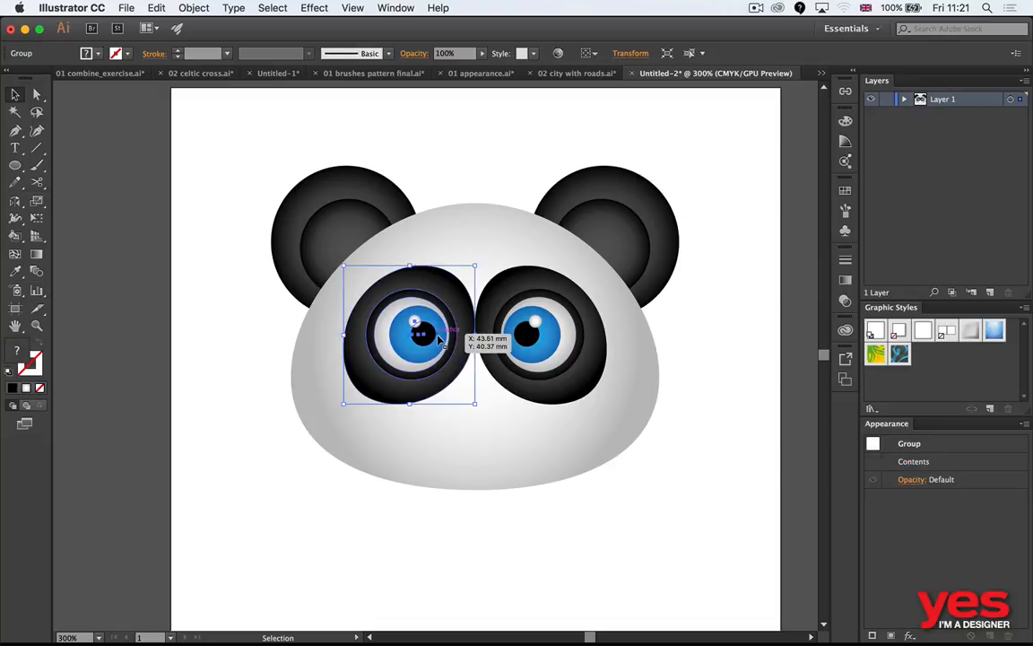
key(shift+Left)
key(shift+Right)
key(Left)
key(Left)
key(Left)
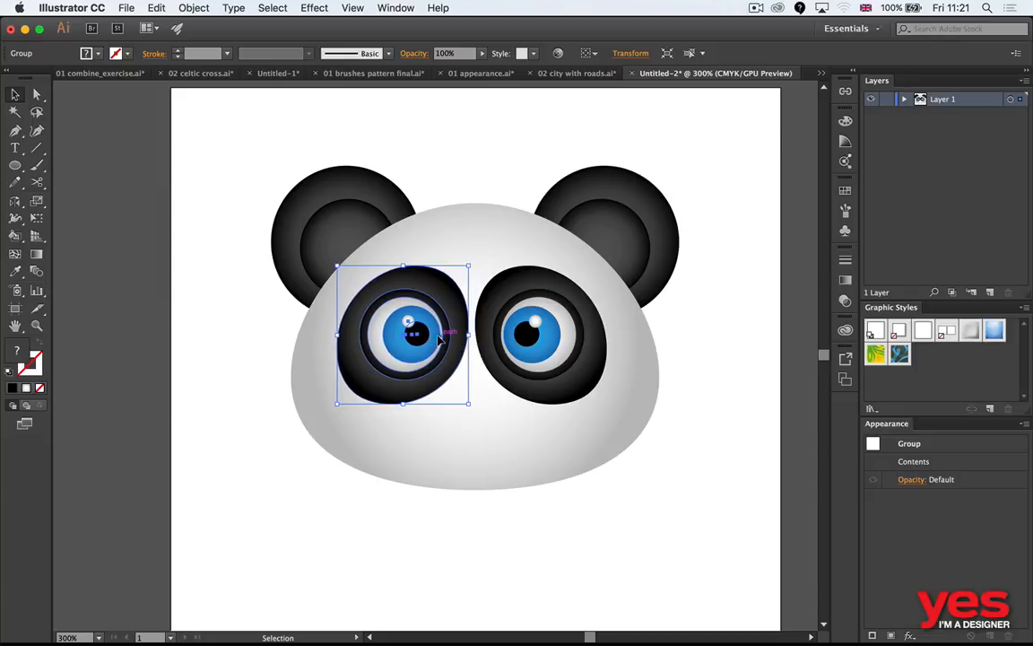
click(574, 330)
key(Right)
key(Right)
key(Right)
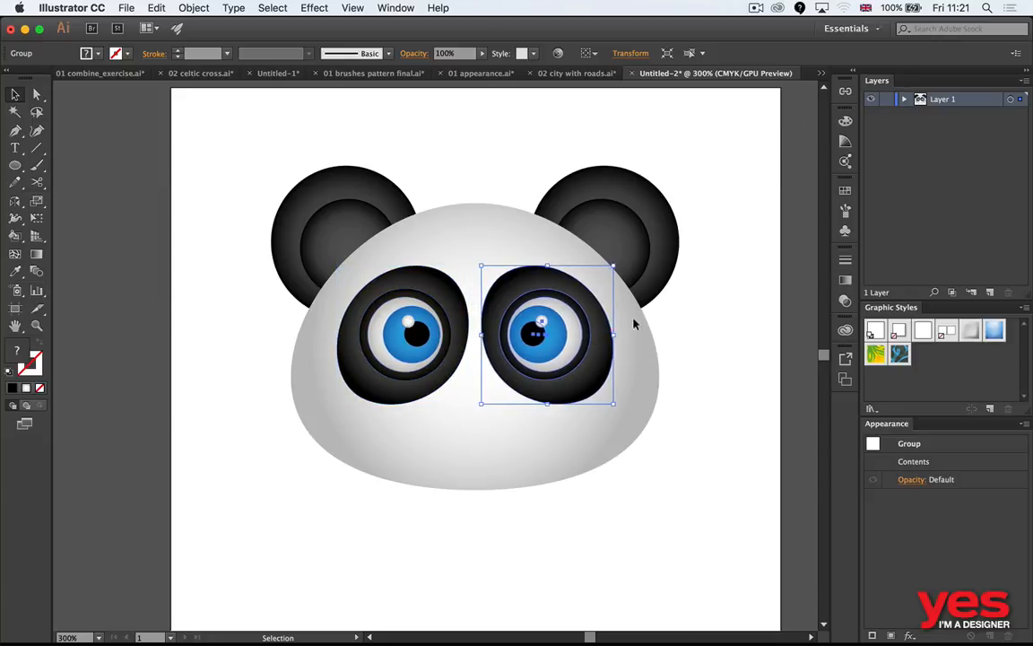
click(768, 309)
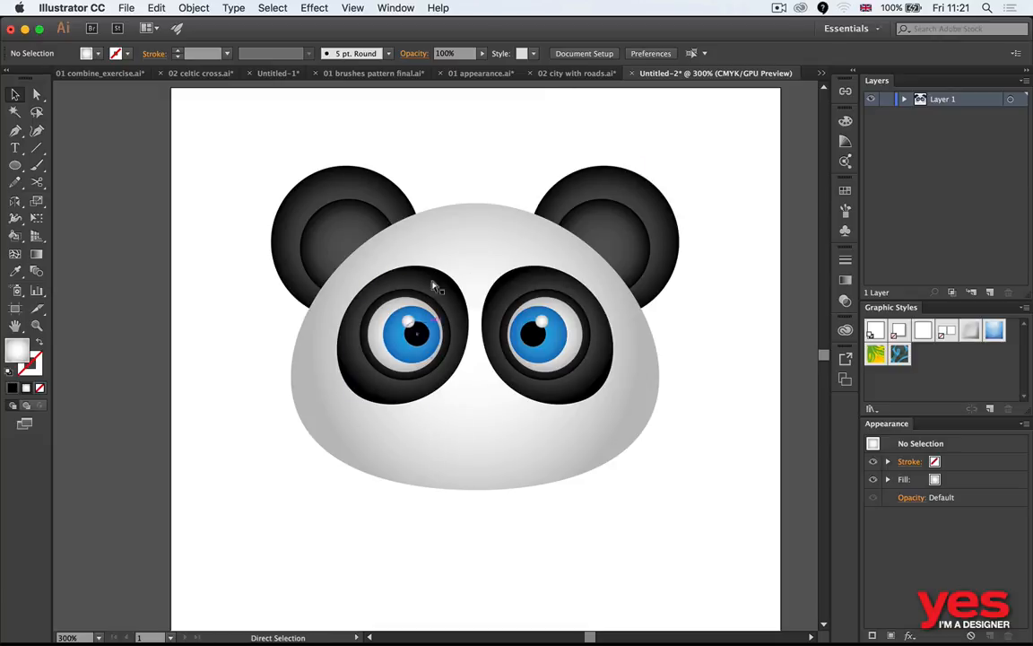
Step: Check the reference panda, draw a centred flat ellipse about 13.2 × 2.9 mm below the eyes, and fill it with the right ear's dark gradient
key(super+Tab)
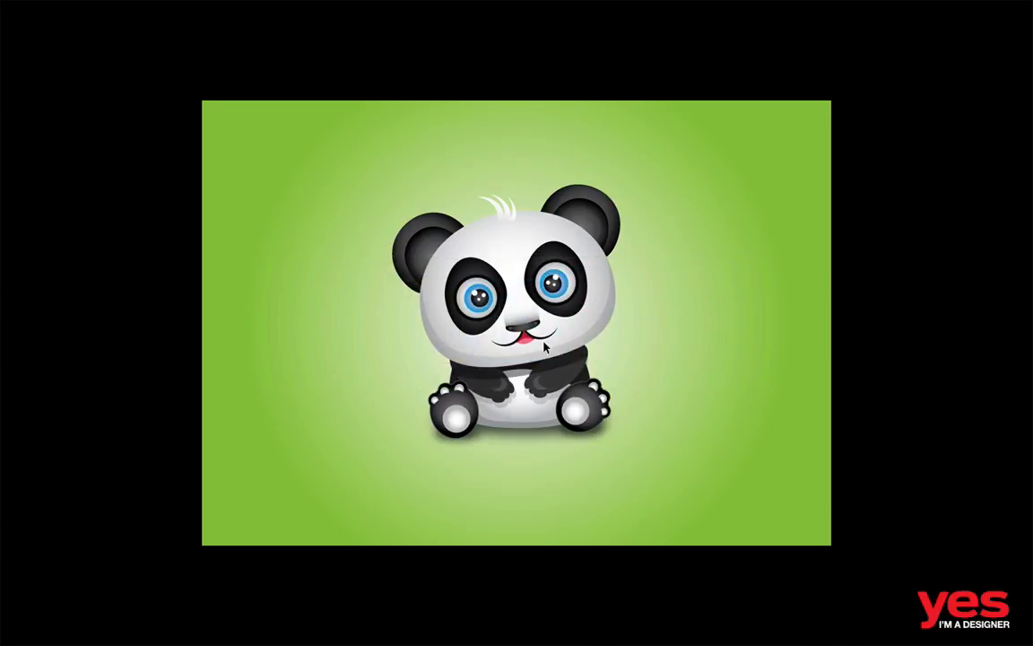
key(super+Tab)
key(l)
drag(435, 400, 513, 418)
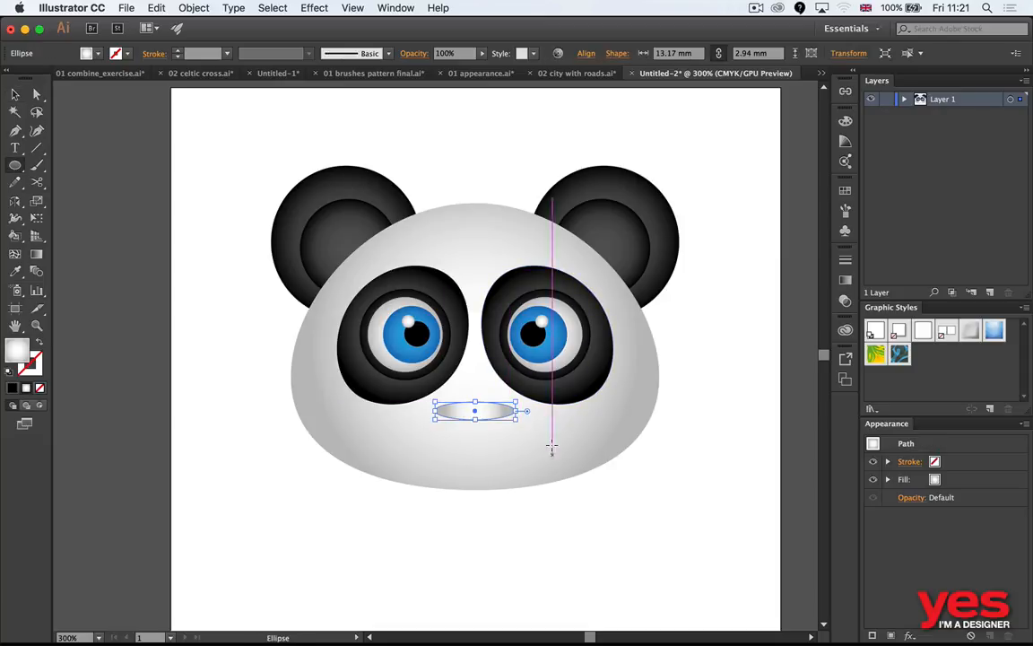
key(i)
click(635, 223)
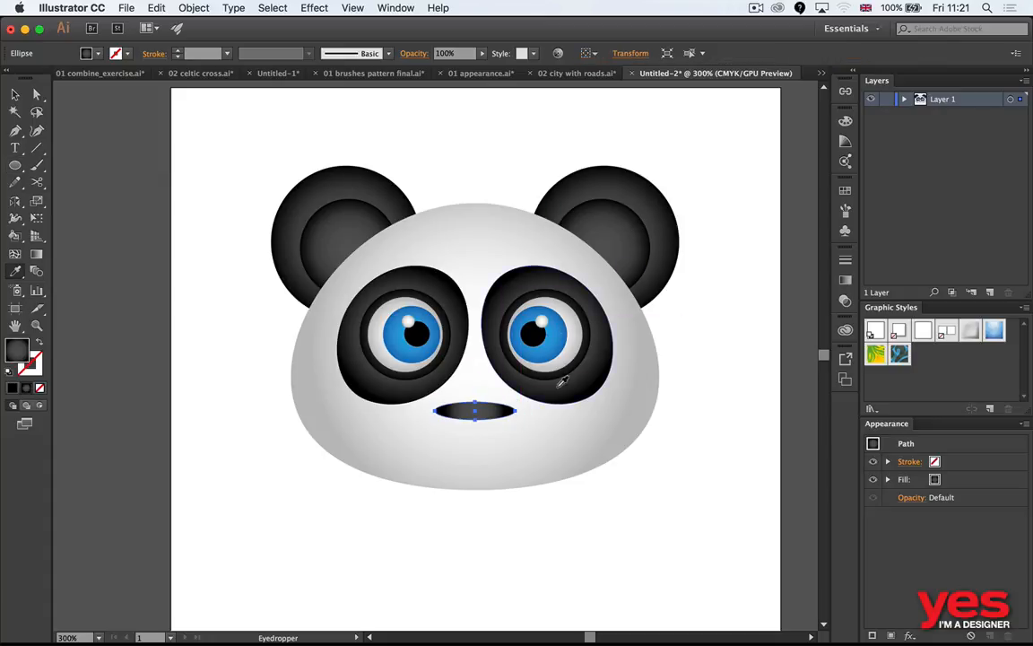
Step: Curve the dark ellipse by lowering its top and bottom middle anchor points, and move the whole shape slightly up
key(a)
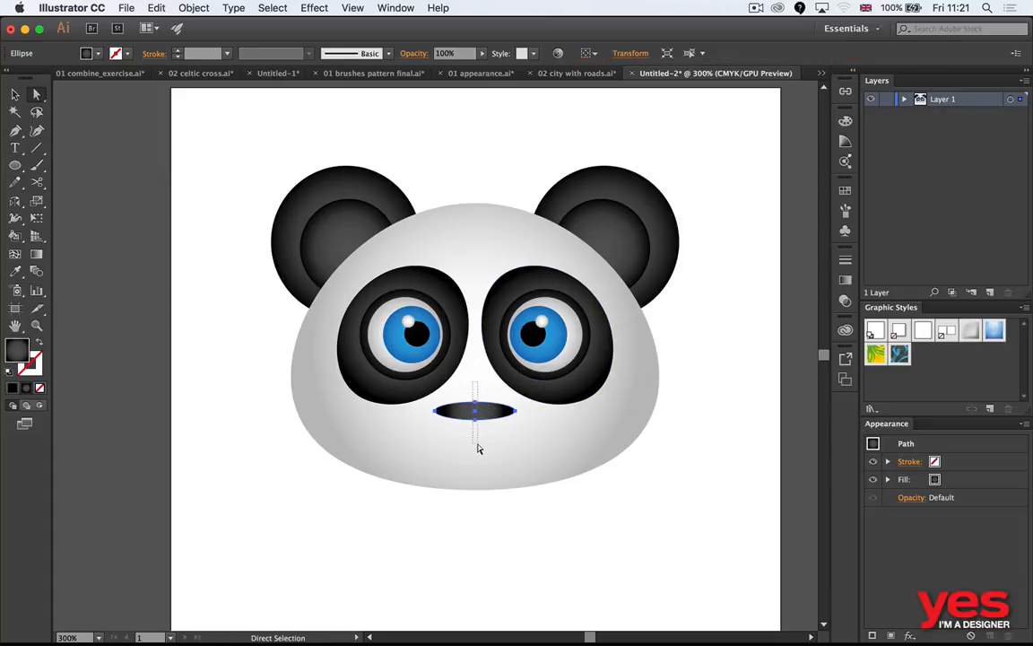
drag(478, 448, 479, 449)
key(Down)
key(Down)
key(Down)
key(Down)
key(Down)
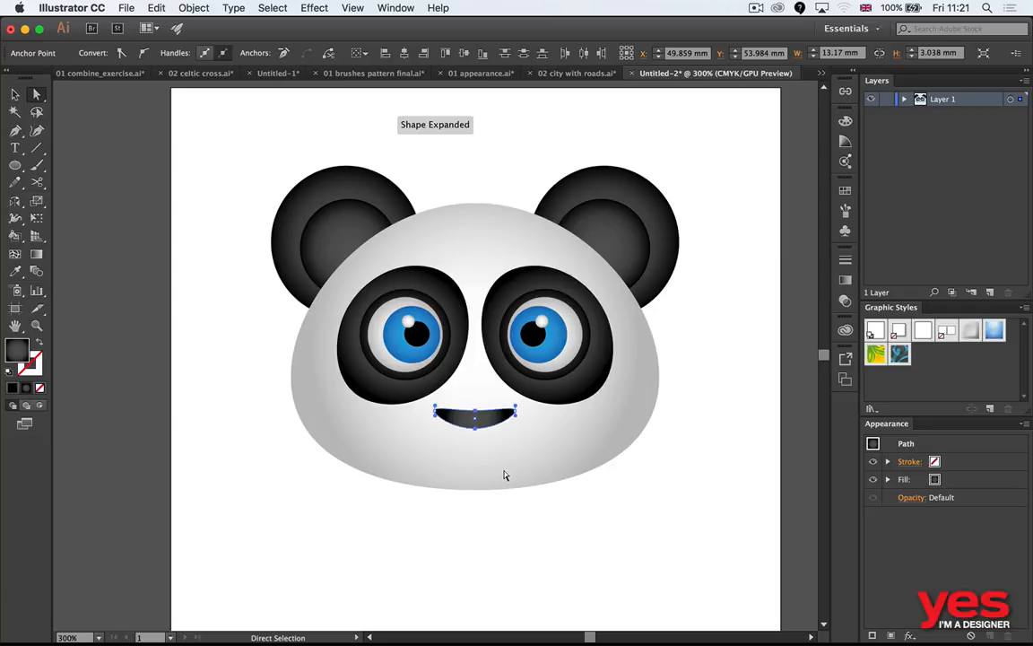
key(v)
click(536, 546)
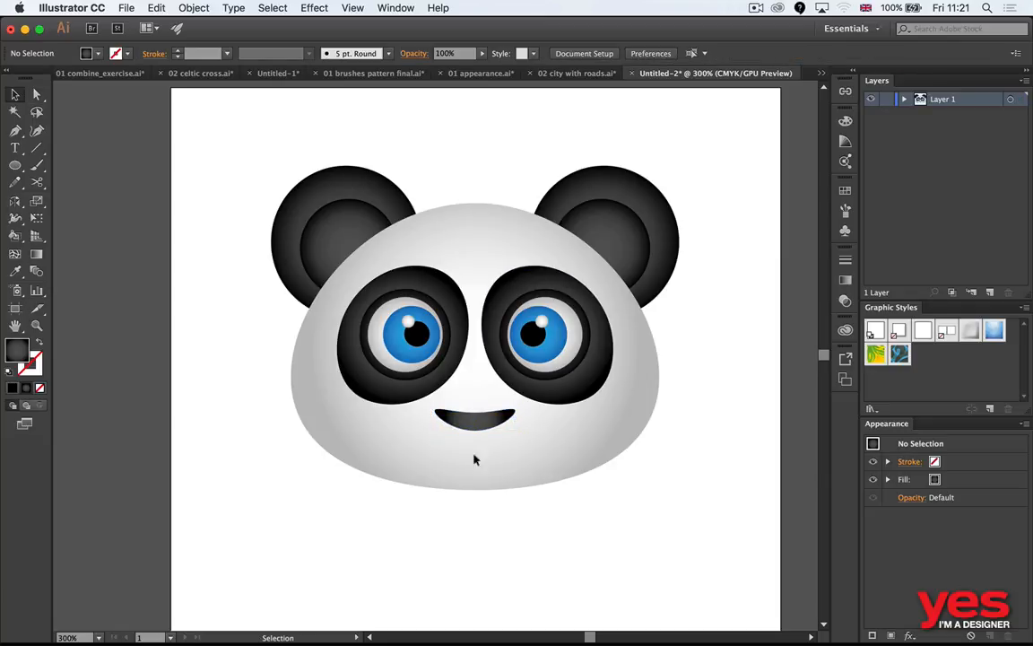
drag(480, 425, 481, 419)
click(512, 526)
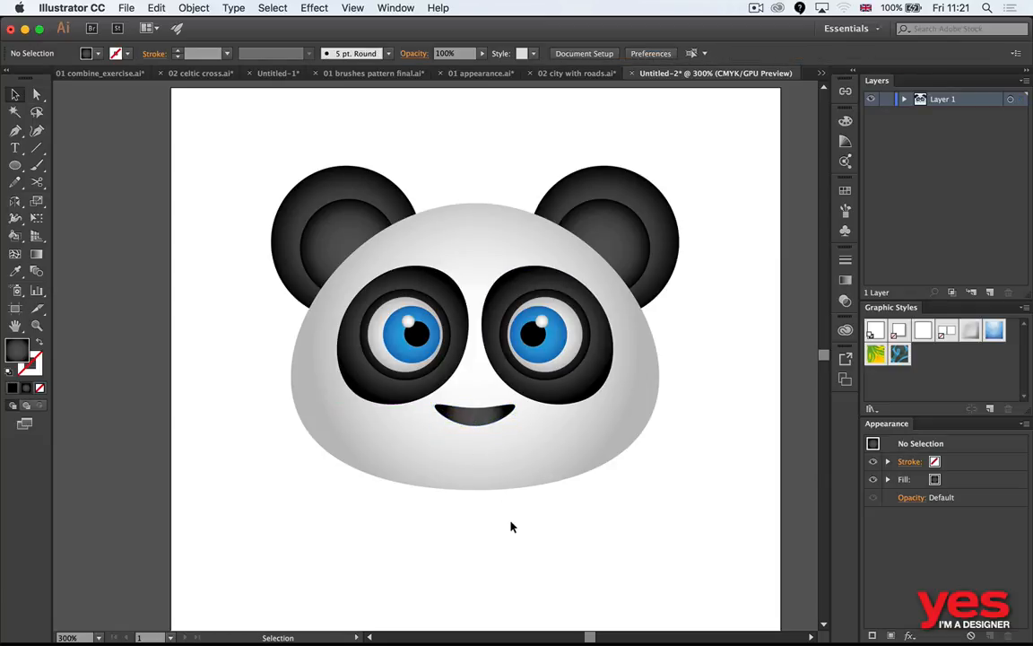
Step: Draw a circle about 15.1 mm across below the nose and place a duplicate slightly up and to the left of it
key(l)
drag(387, 439, 481, 531)
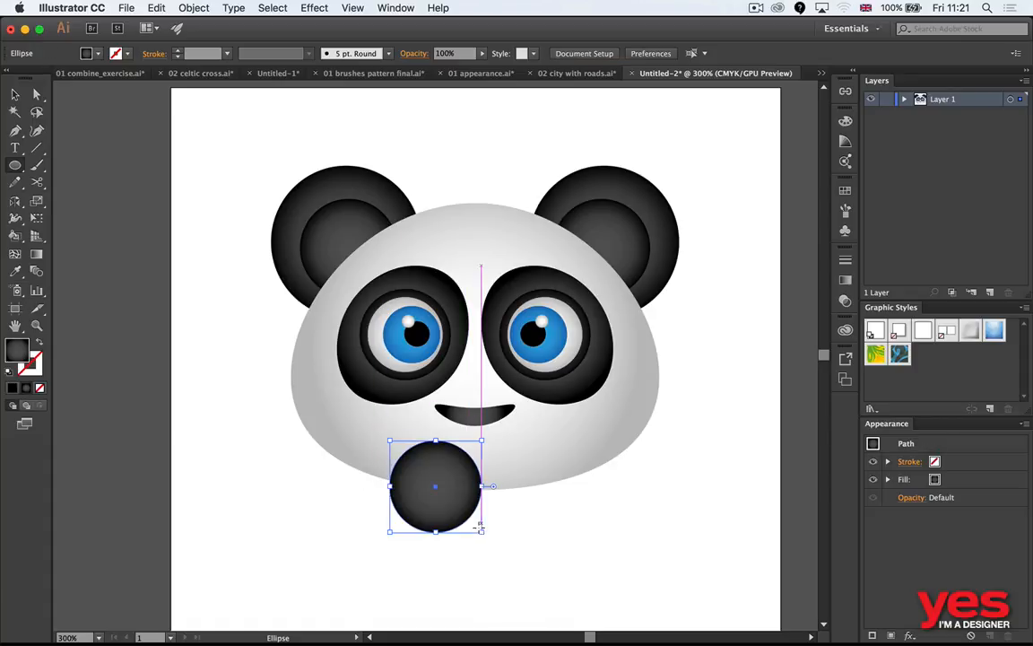
key(v)
drag(471, 488, 464, 478)
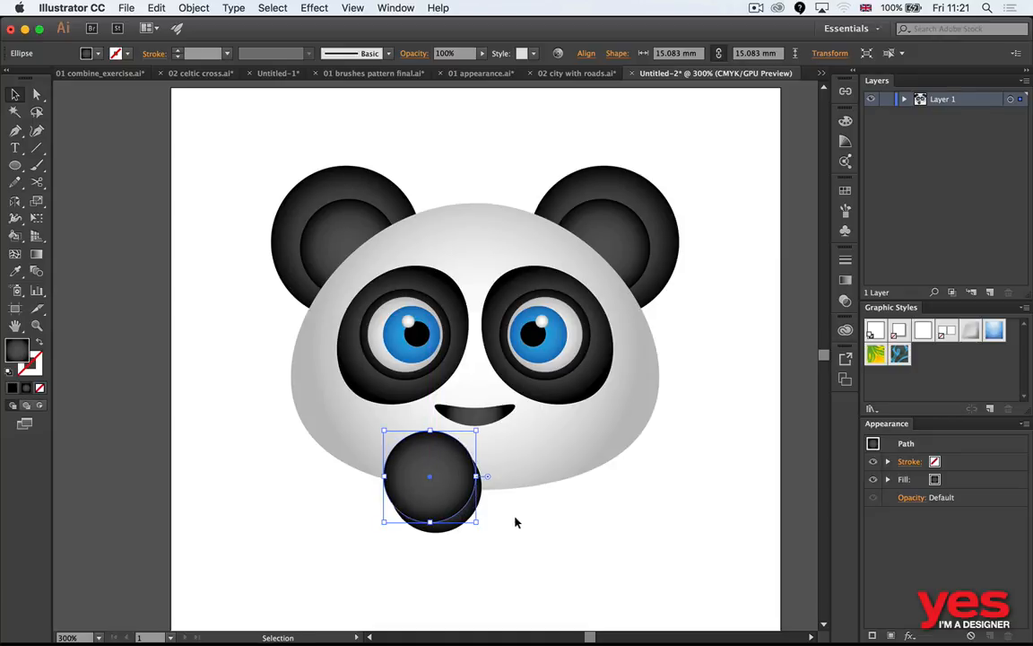
click(536, 517)
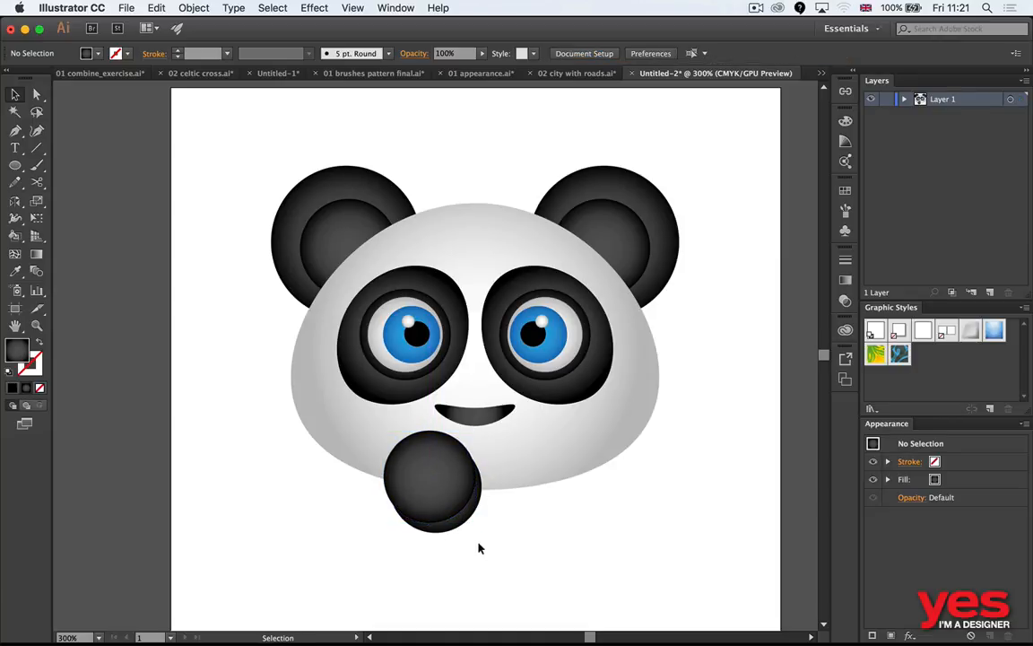
Step: Cut away all but the lower-right crescent of the two overlapping circles with the Shape Builder tool
drag(491, 535, 384, 429)
key(shift+m)
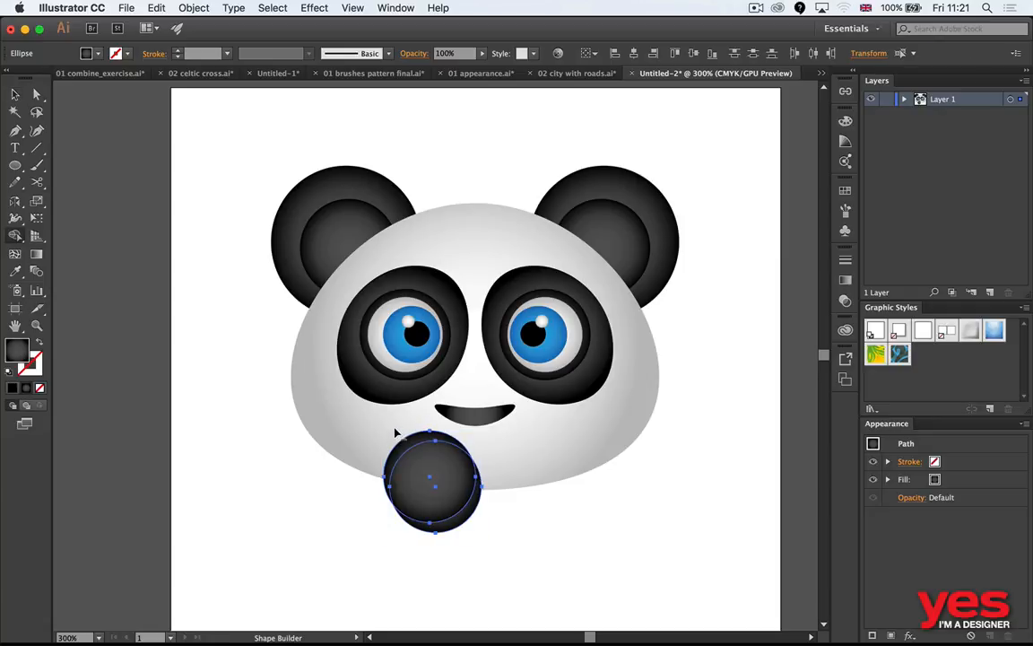
mouse_move(393, 426)
mouse_down()
mouse_move(426, 473)
mouse_move(509, 524)
mouse_up()
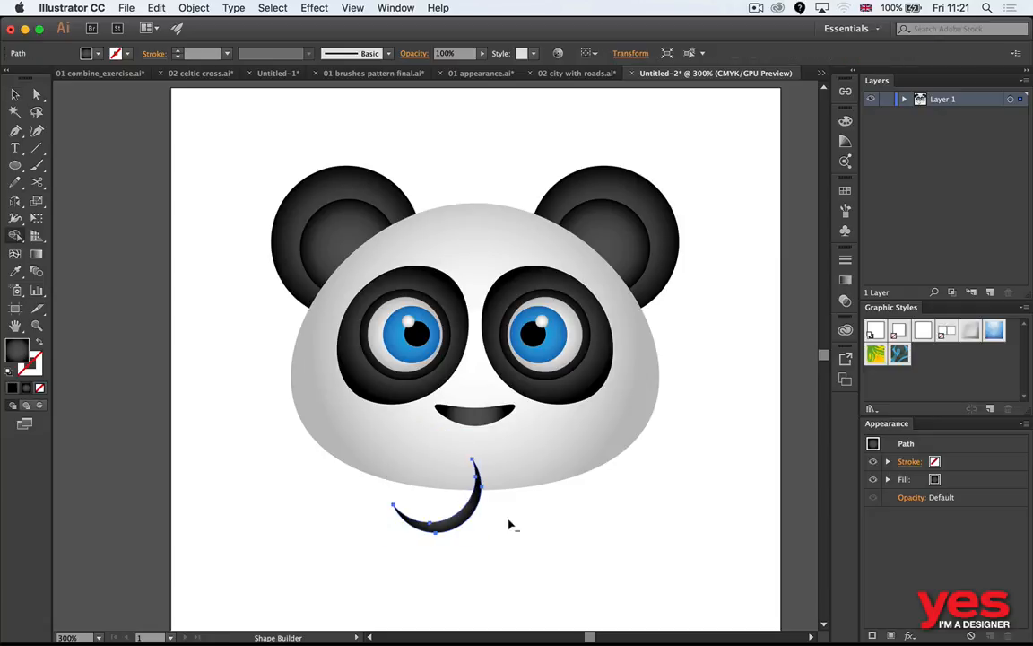
Step: Shrink the dark crescent and fit it under the centre of the nose as the left half of the mouth
key(v)
click(468, 535)
drag(435, 525, 430, 454)
key(a)
key(v)
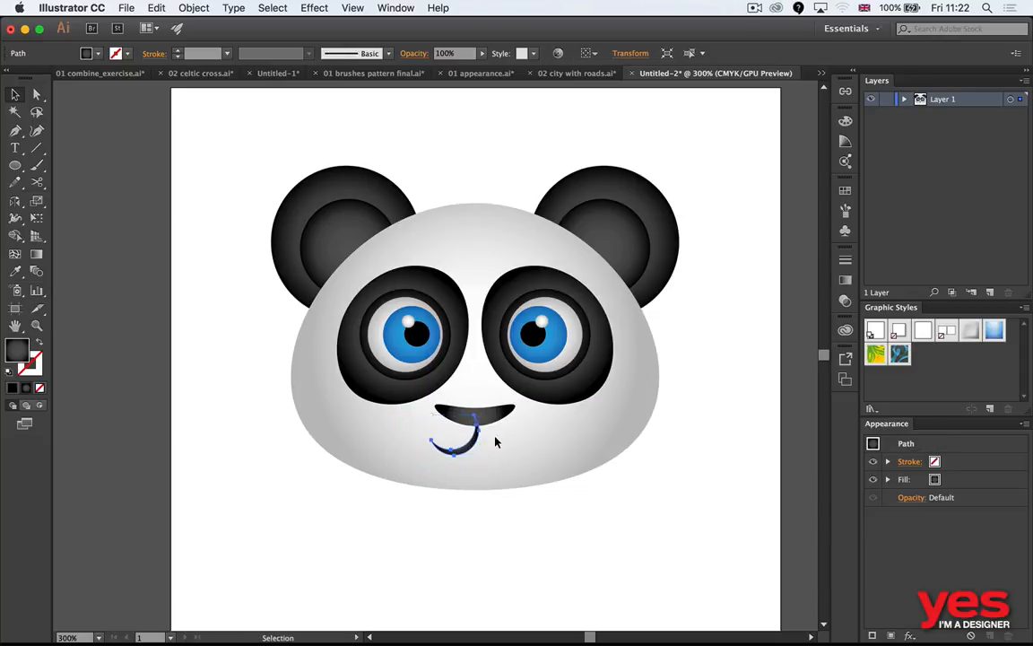
key(Left)
key(Up)
click(682, 493)
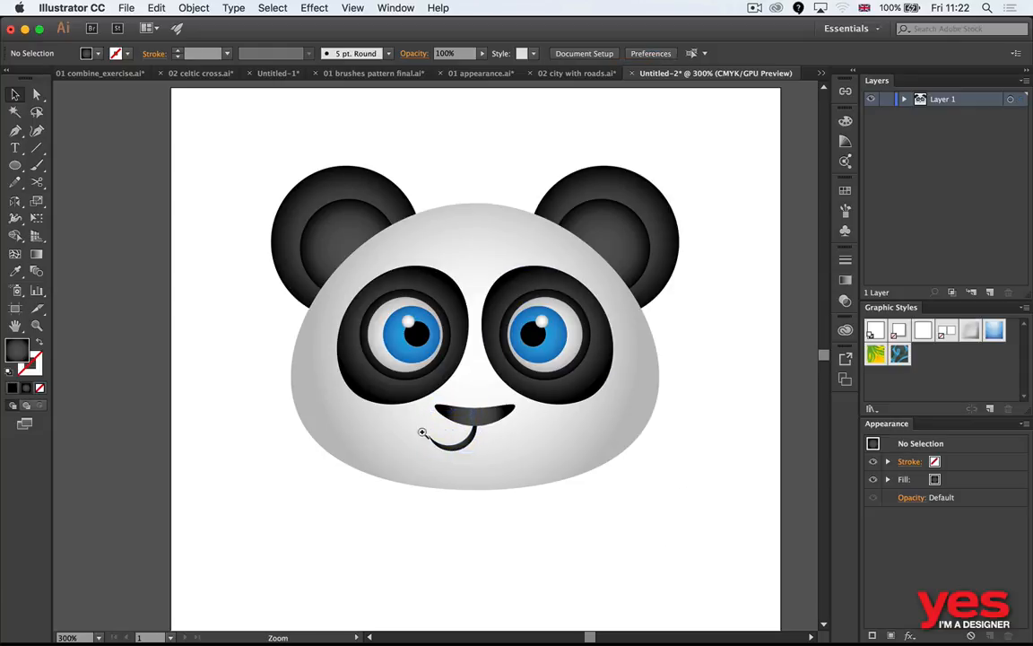
Step: Reflect a copy of the mouth crescent across the nose's vertical centre line to form the right half of the mouth
scroll(560, 405, up, 5)
click(484, 463)
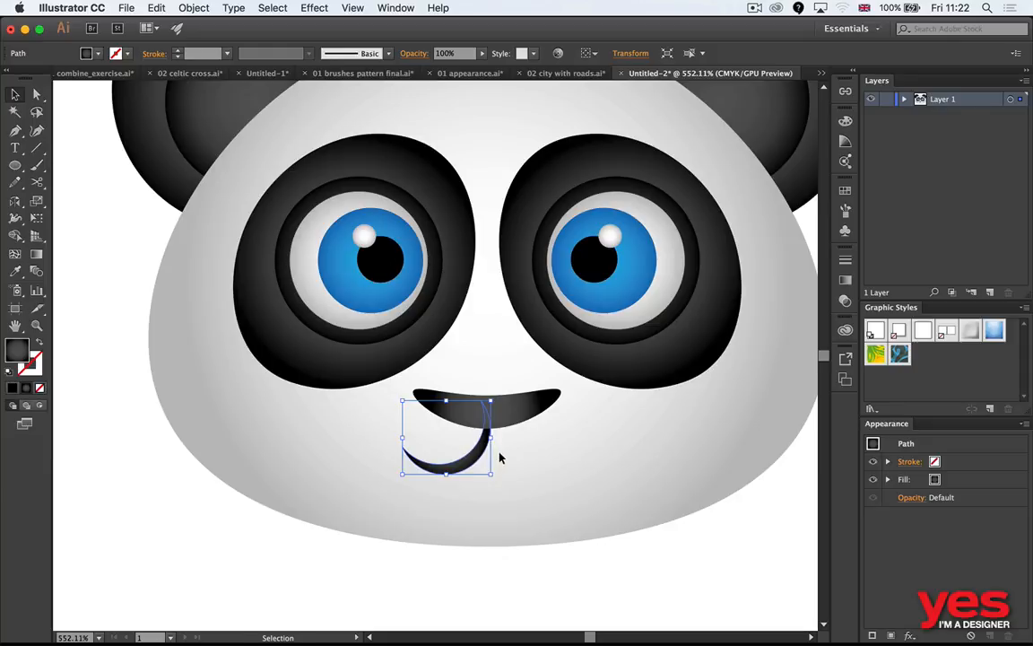
key(o)
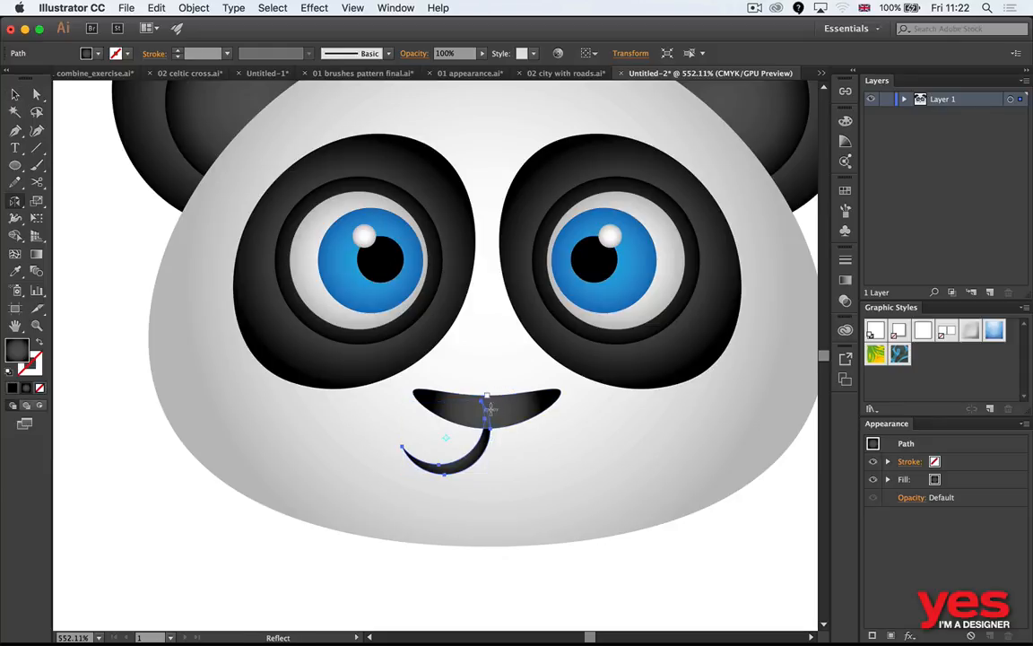
drag(480, 468, 526, 546)
key(v)
click(504, 597)
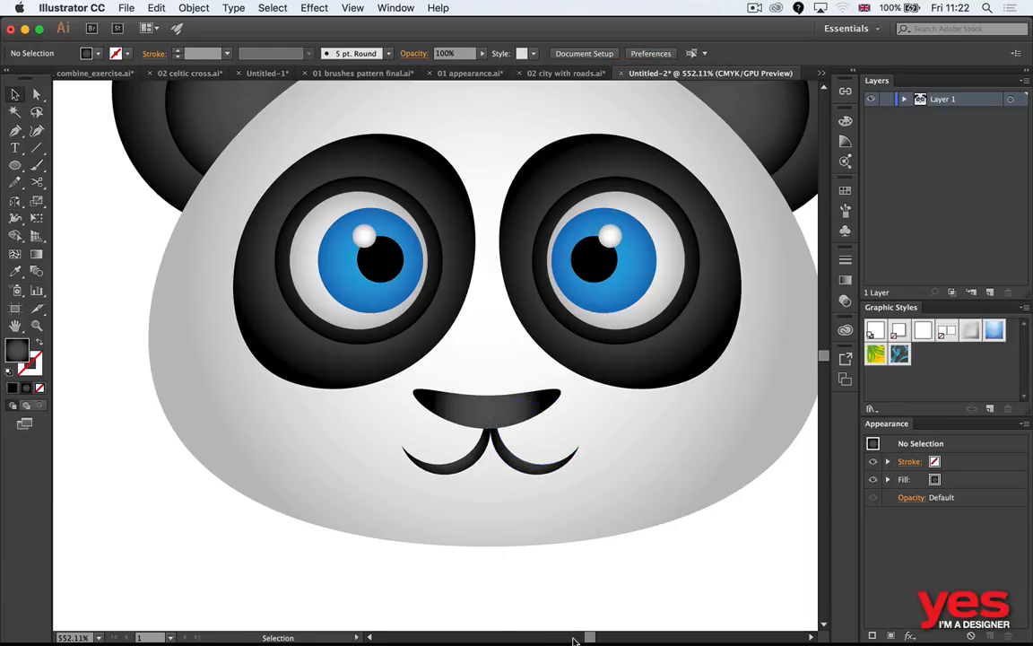
Step: Review the whole face and compare it with the reference panda's hair tuft
key(super+minus)
key(super+minus)
key(super+minus)
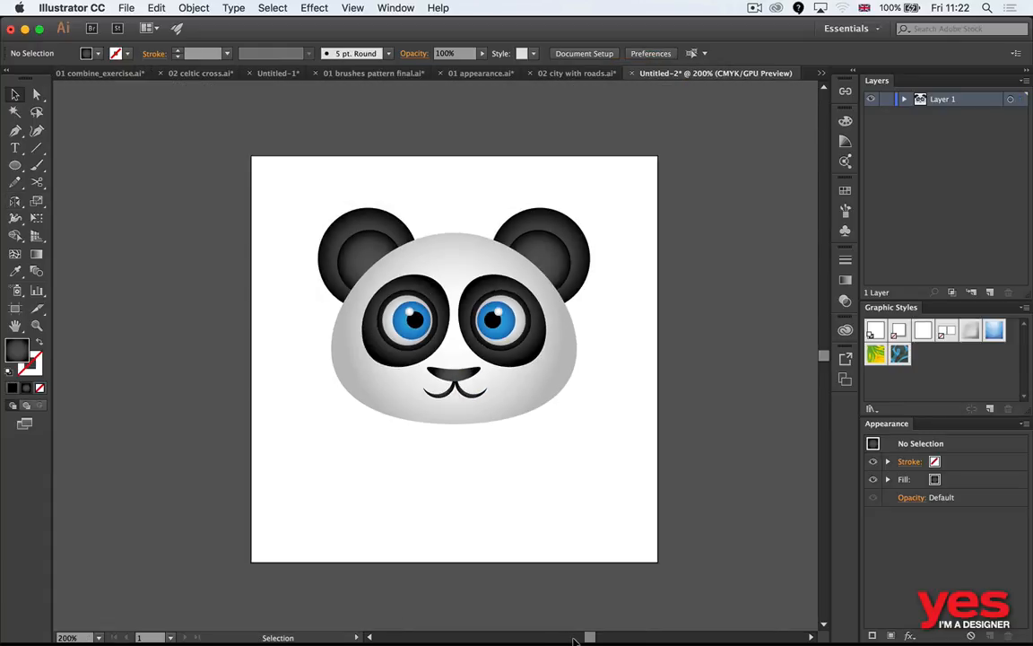
scroll(500, 455, left, 3)
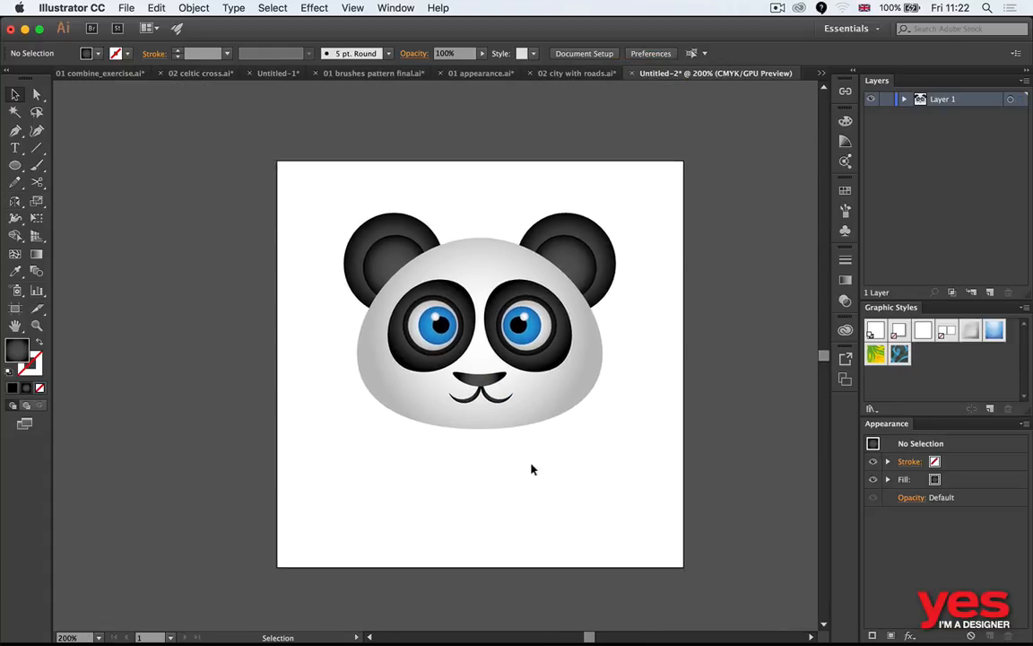
key(super+Tab)
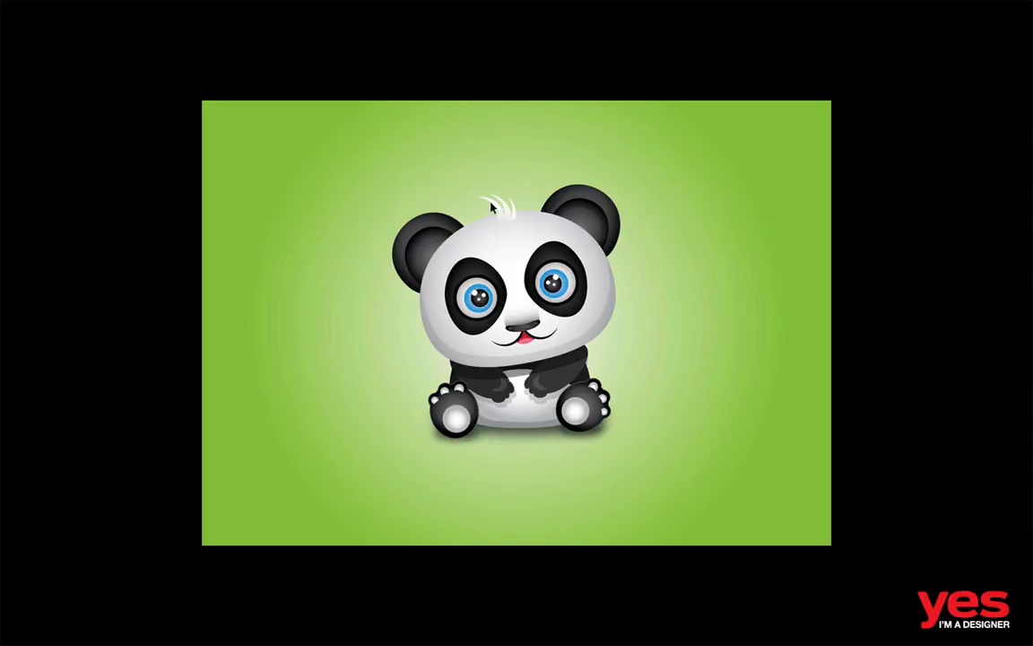
key(super+Tab)
Step: Draw a circle about 13 mm across on top of the head and fill it with the head's light gradient
scroll(455, 221, up, 3)
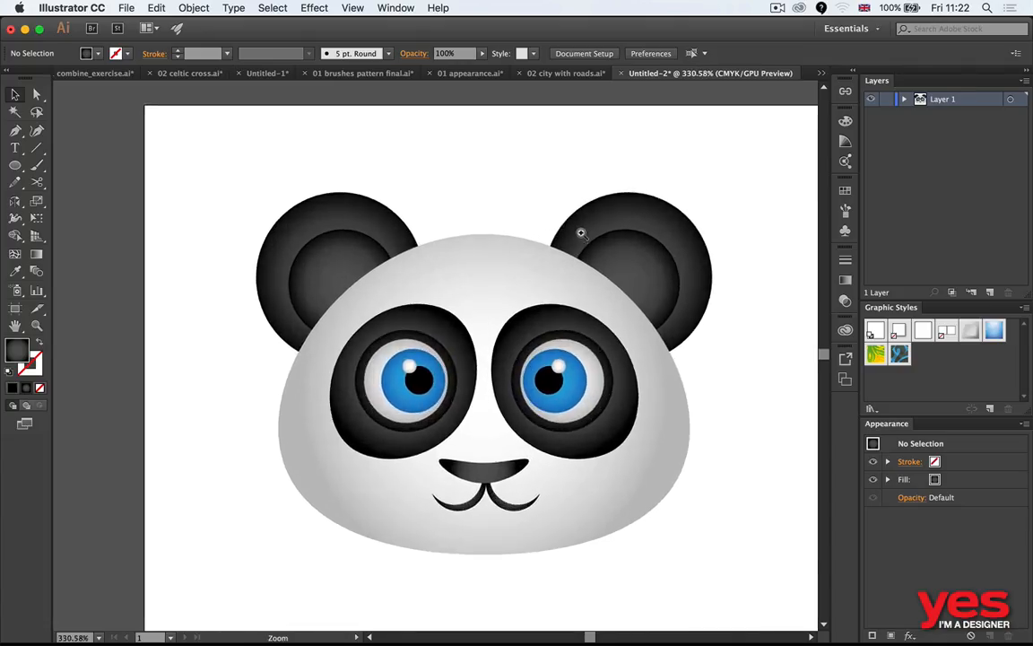
key(l)
drag(433, 167, 522, 256)
key(v)
key(i)
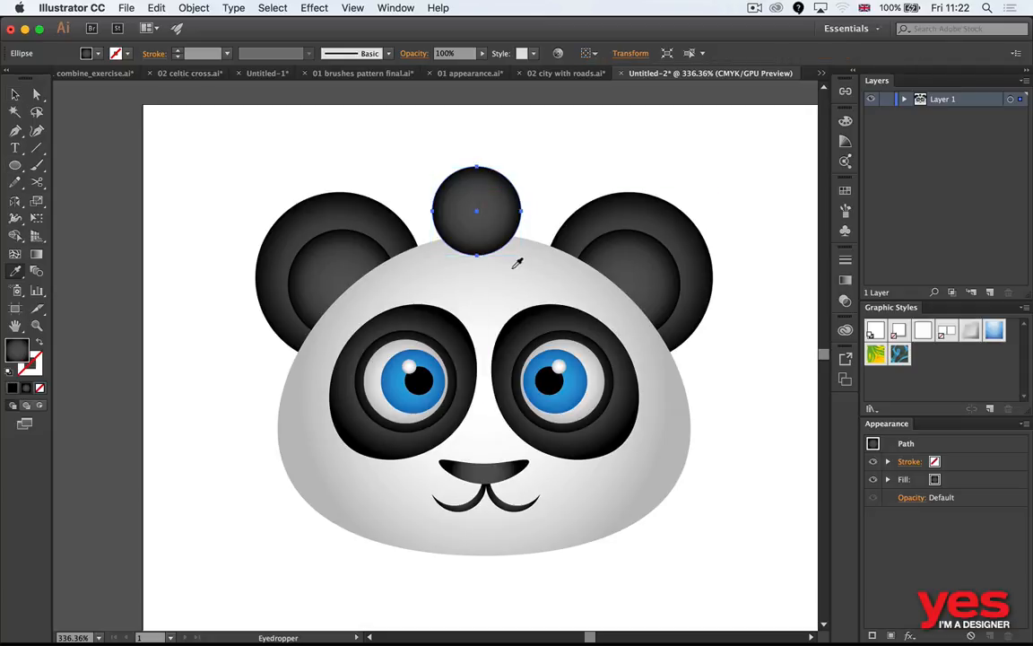
click(542, 282)
key(v)
Step: Duplicate the light circle slightly to the left and subtract it with the Shape Builder tool, keeping only the right-hand crescent
mouse_move(493, 230)
mouse_down()
mouse_move(477, 223)
mouse_move(485, 227)
mouse_up()
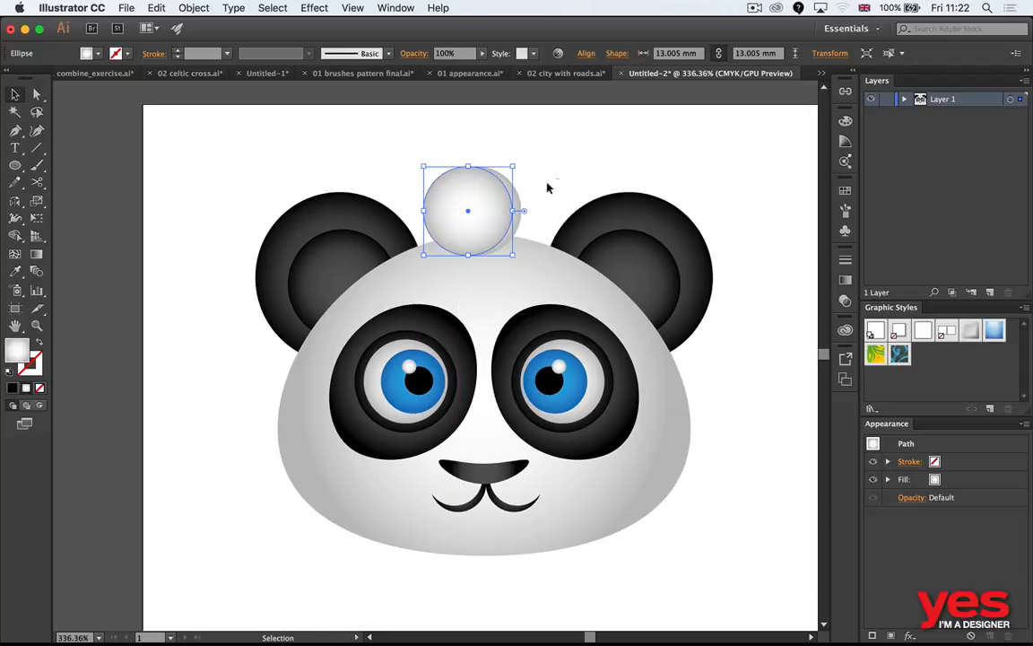
drag(549, 187, 488, 201)
key(shift+m)
mouse_move(413, 169)
mouse_down()
mouse_move(473, 207)
mouse_move(489, 184)
mouse_move(484, 214)
mouse_up()
Step: Shrink the light crescent onto the top of the head and erase its lower part to form a single hair strand
key(v)
click(568, 159)
click(481, 177)
click(460, 194)
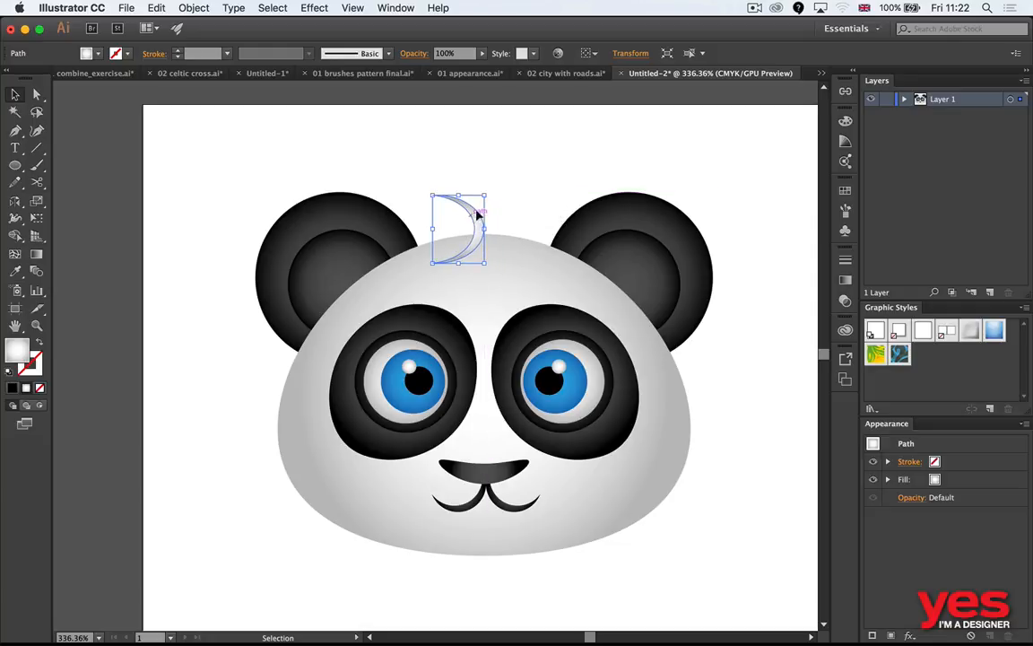
key(shift+e)
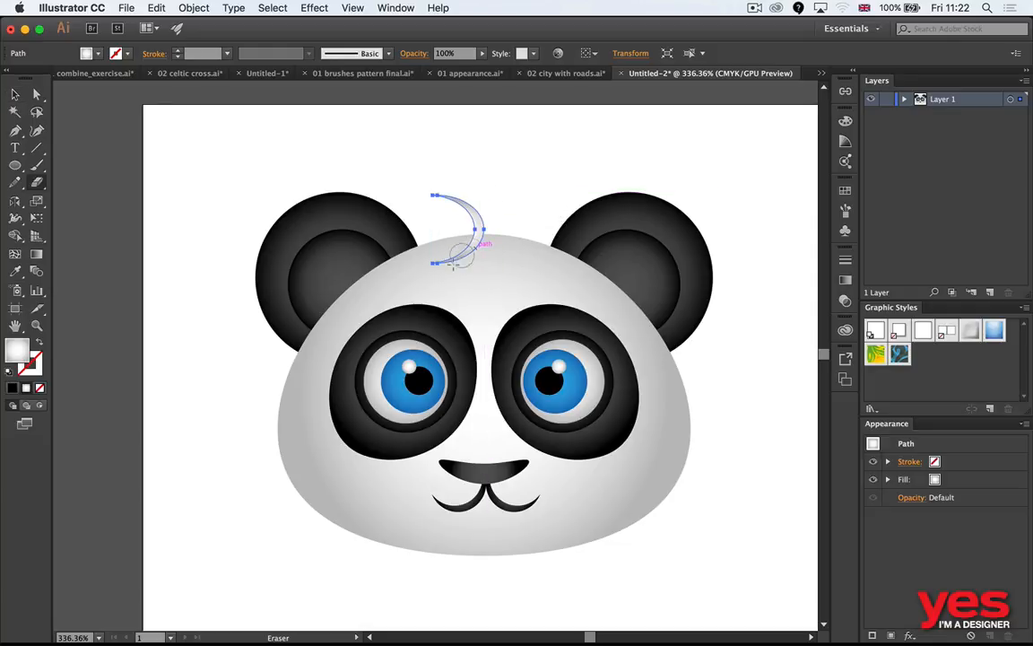
mouse_move(422, 264)
mouse_down()
mouse_move(476, 262)
mouse_move(408, 260)
mouse_up()
key(v)
click(533, 197)
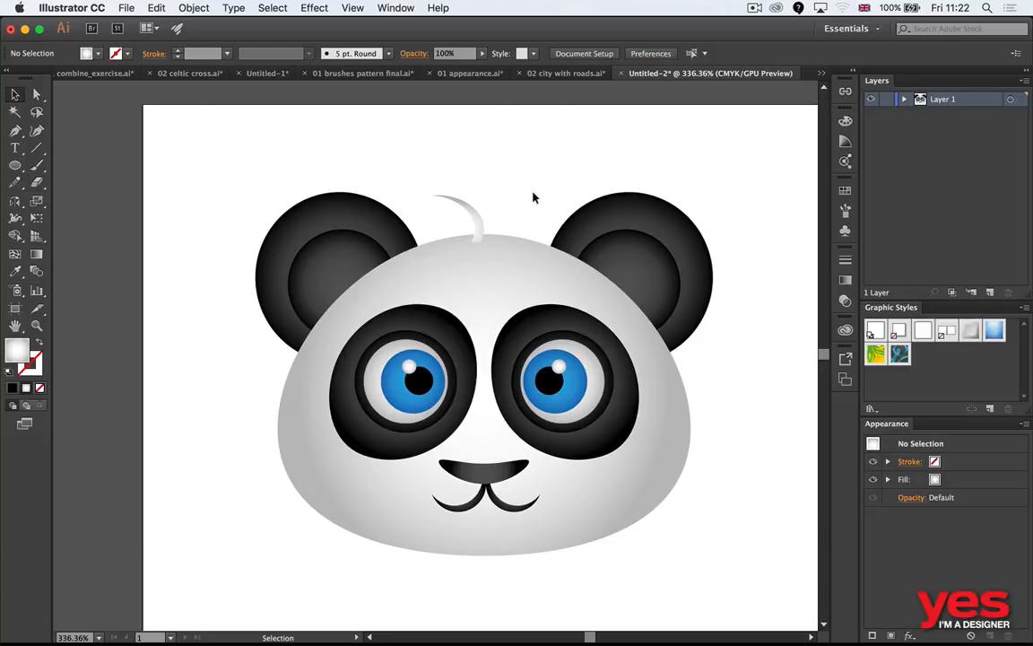
Step: Tilt the hair strand clockwise on the head and add a more rotated duplicate just to its right as a second strand
drag(474, 222, 511, 235)
key(r)
key(v)
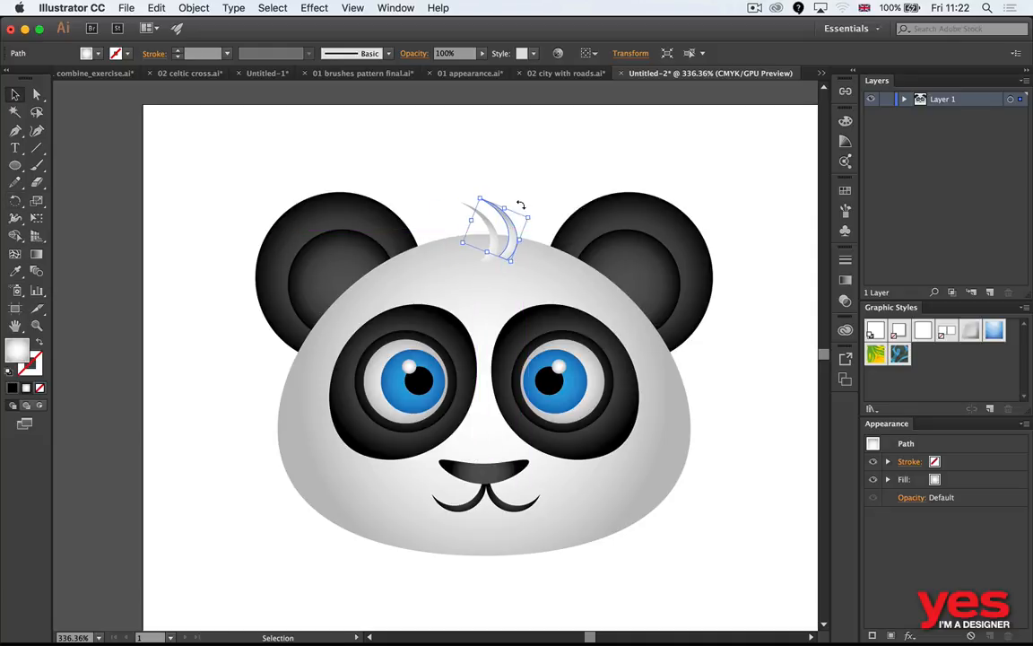
key(r)
drag(526, 192, 544, 195)
key(v)
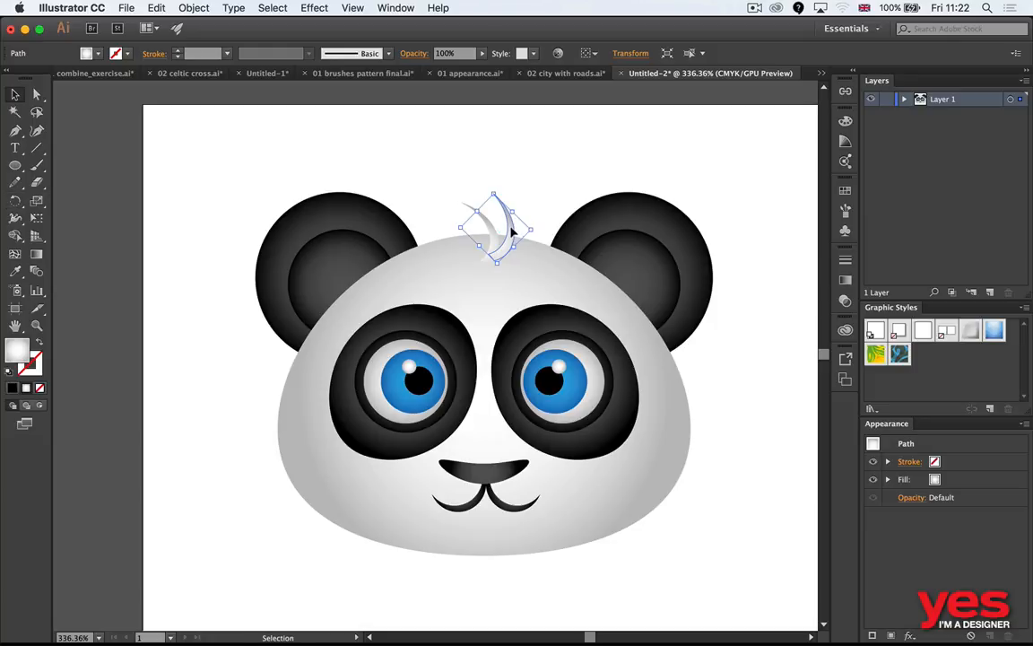
drag(511, 231, 507, 238)
click(534, 217)
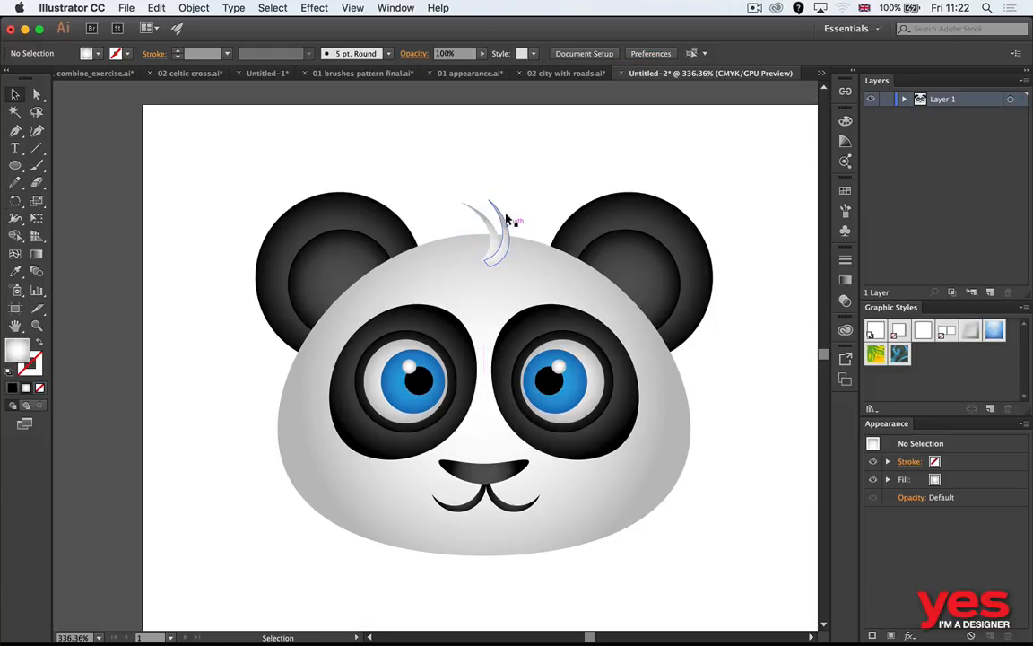
Step: Add a third hair strand by duplicating a strand to the right of the other two and adjusting its rotation
drag(435, 184, 542, 197)
click(541, 207)
key(r)
key(v)
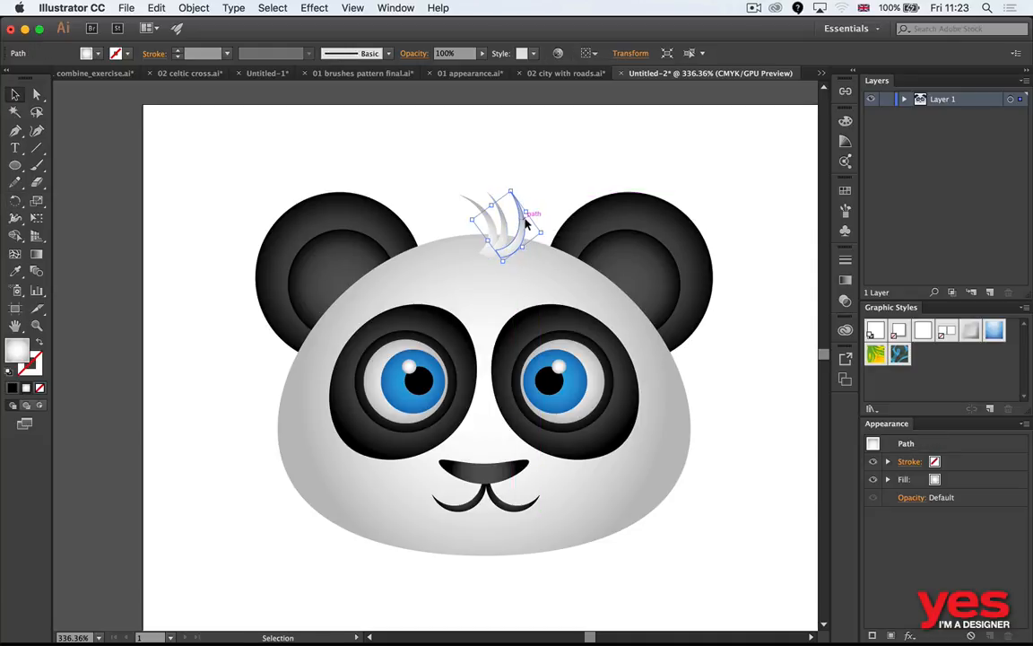
click(581, 183)
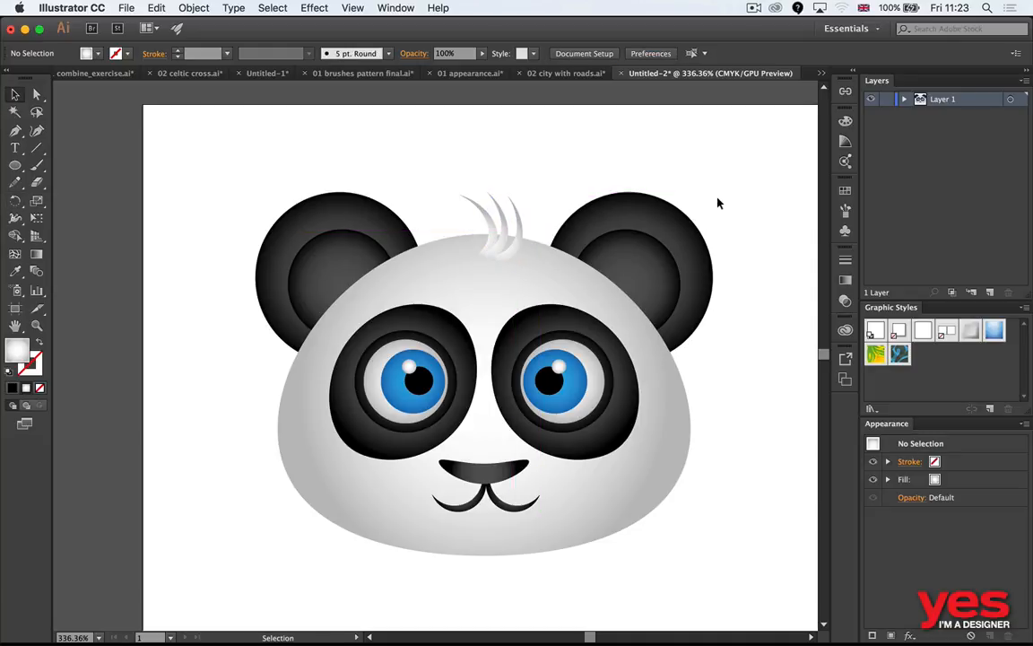